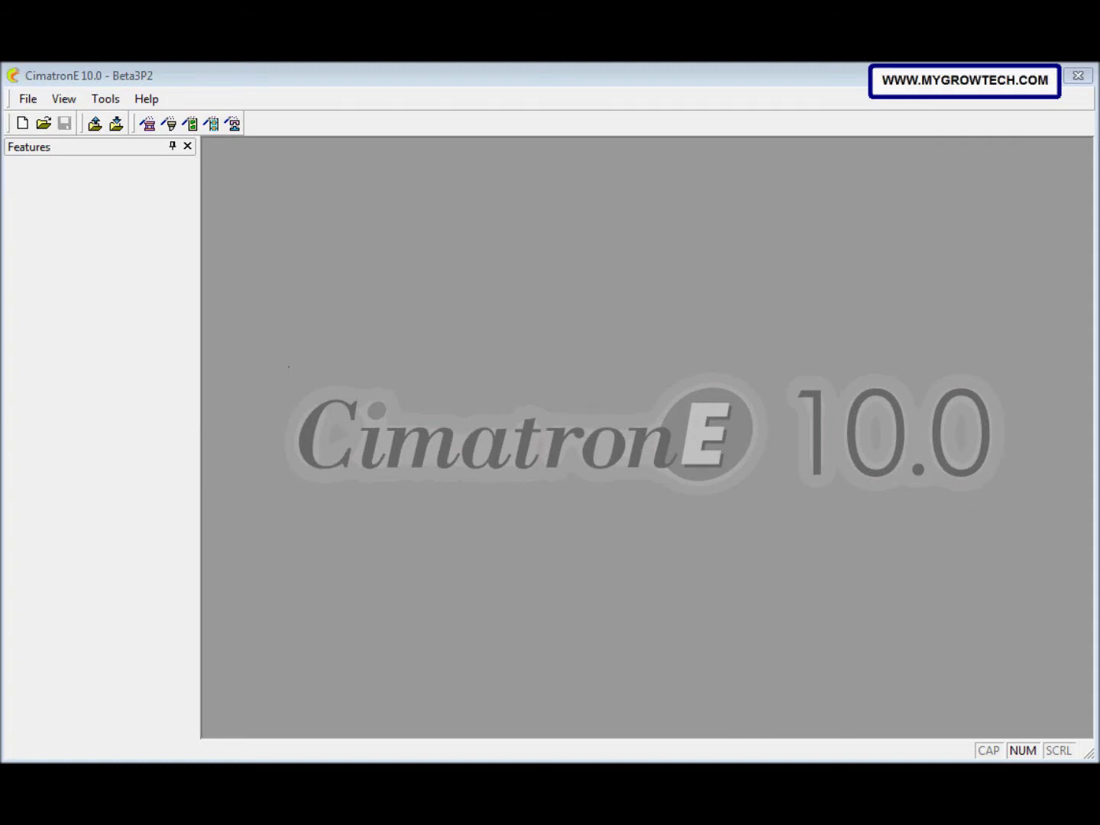
On the Cleanup tutorial page, start saving Start.ctf, cancel it, and minimize Internet Explorer.
{"action": "left_click", "coordinate": [138, 754]}
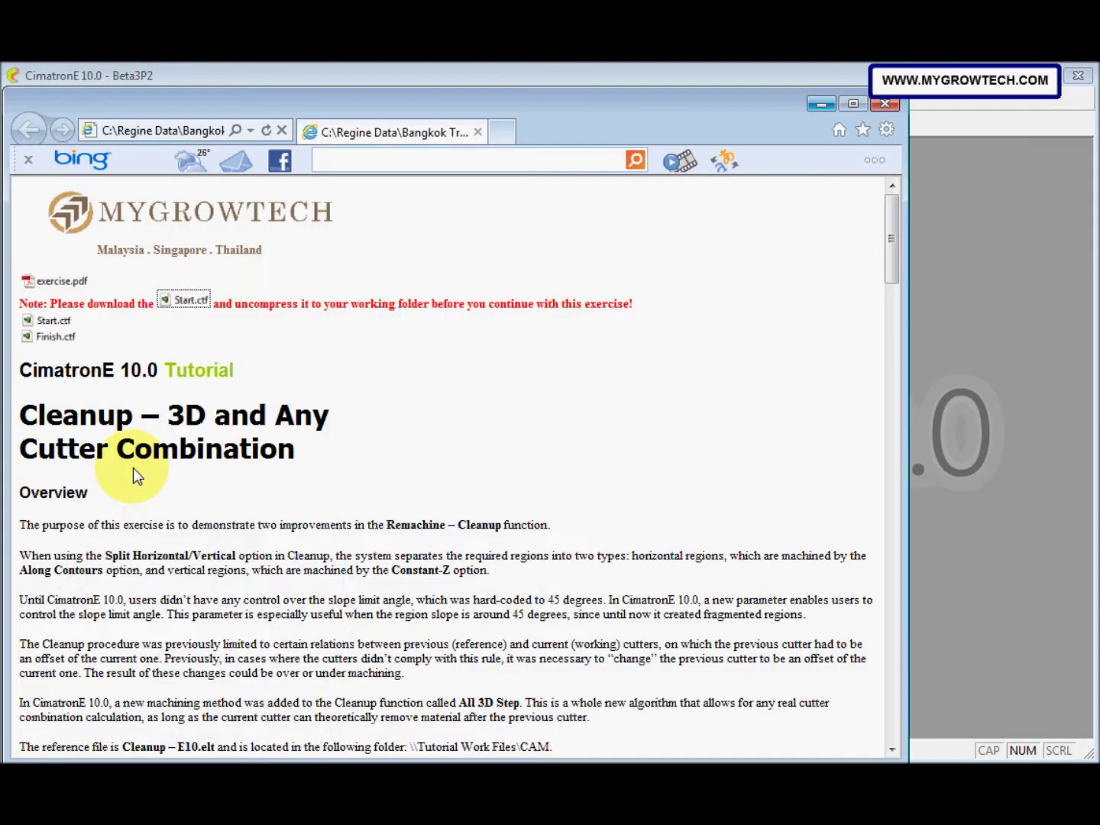
{"action": "right_click", "coordinate": [202, 304]}
{"action": "left_click", "coordinate": [278, 380]}
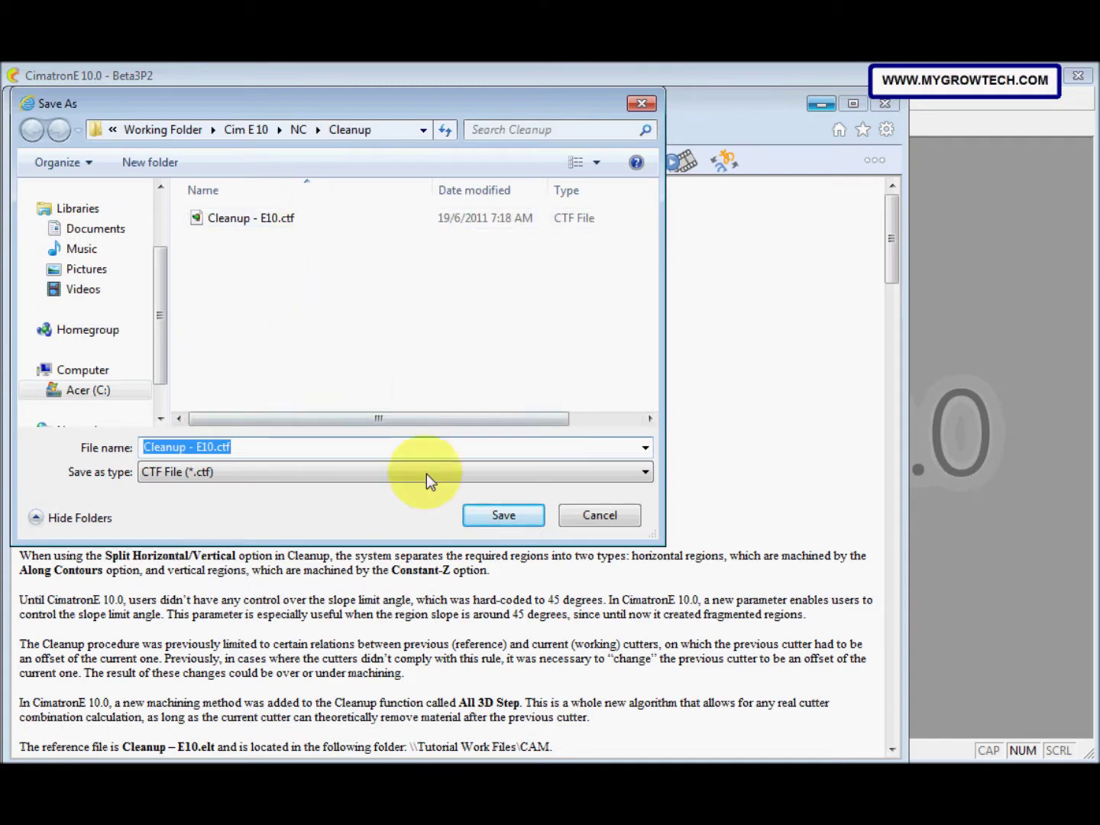
{"action": "left_click", "coordinate": [585, 514]}
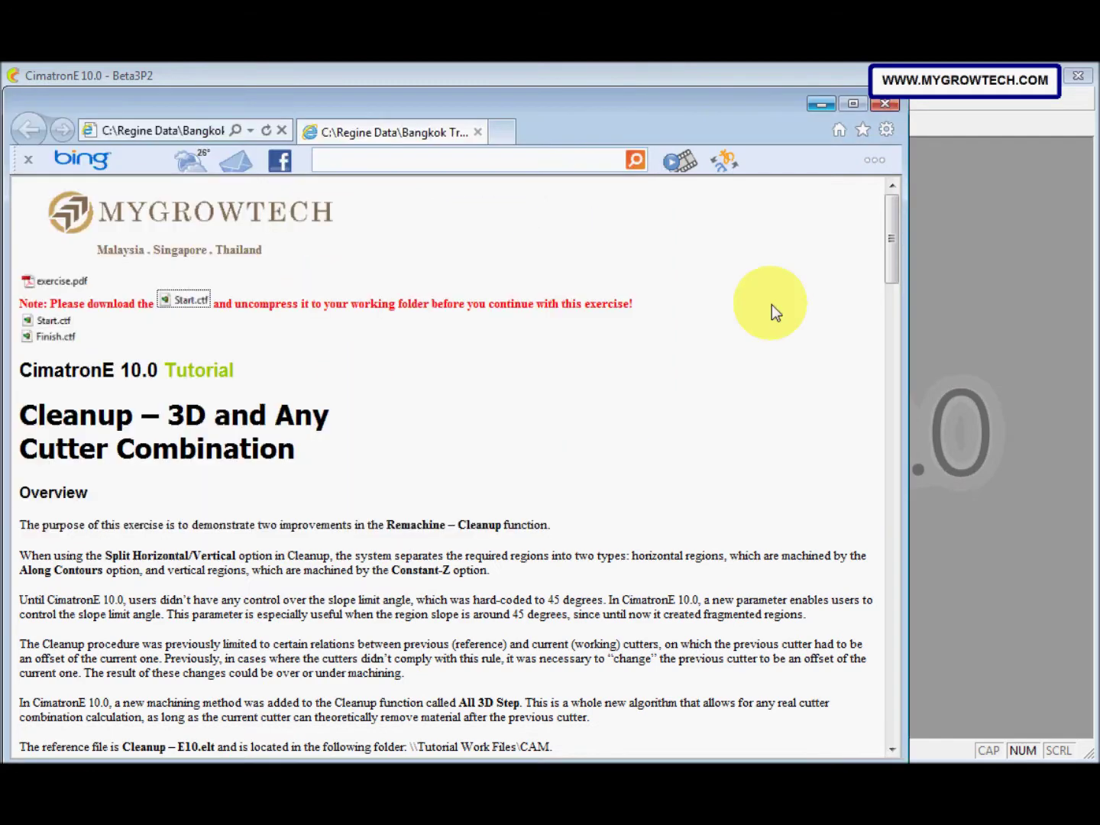
{"action": "left_click", "coordinate": [817, 103]}
Open the Cleanup - E10.ctf package in CimZip via File > Unpack.
{"action": "left_click", "coordinate": [28, 98]}
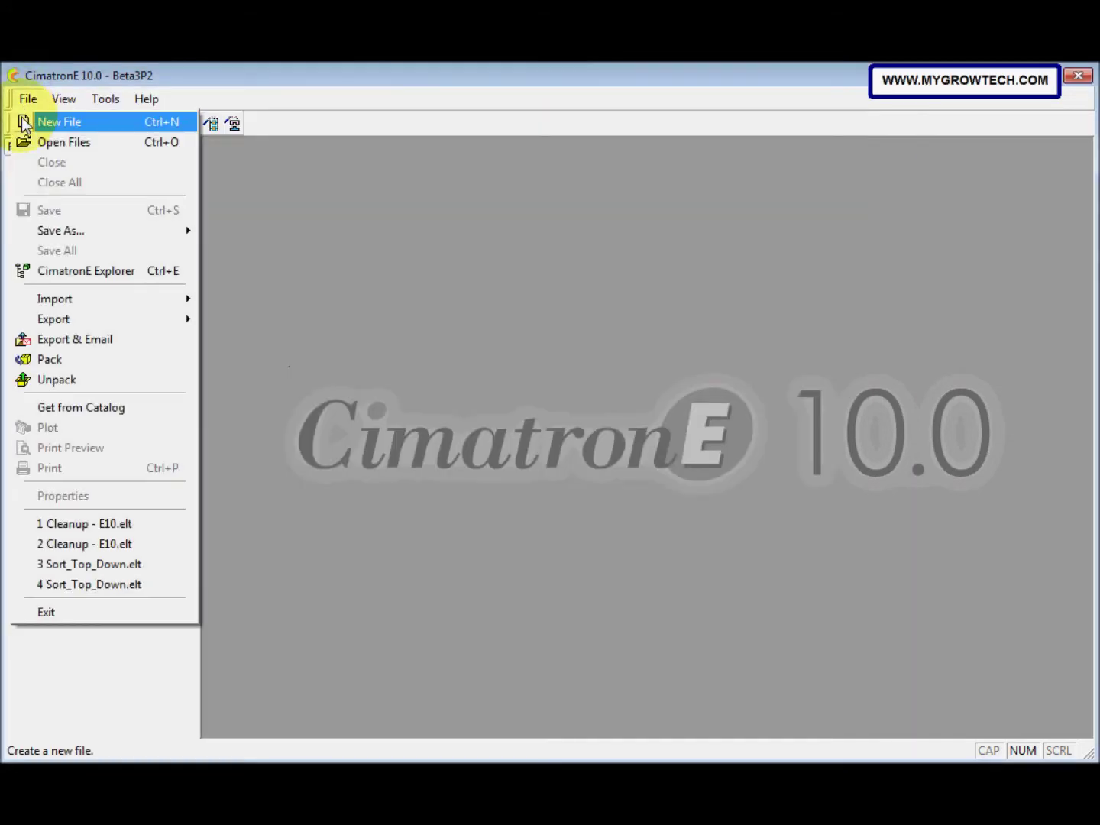
{"action": "left_click", "coordinate": [77, 380]}
{"action": "left_click", "coordinate": [539, 309]}
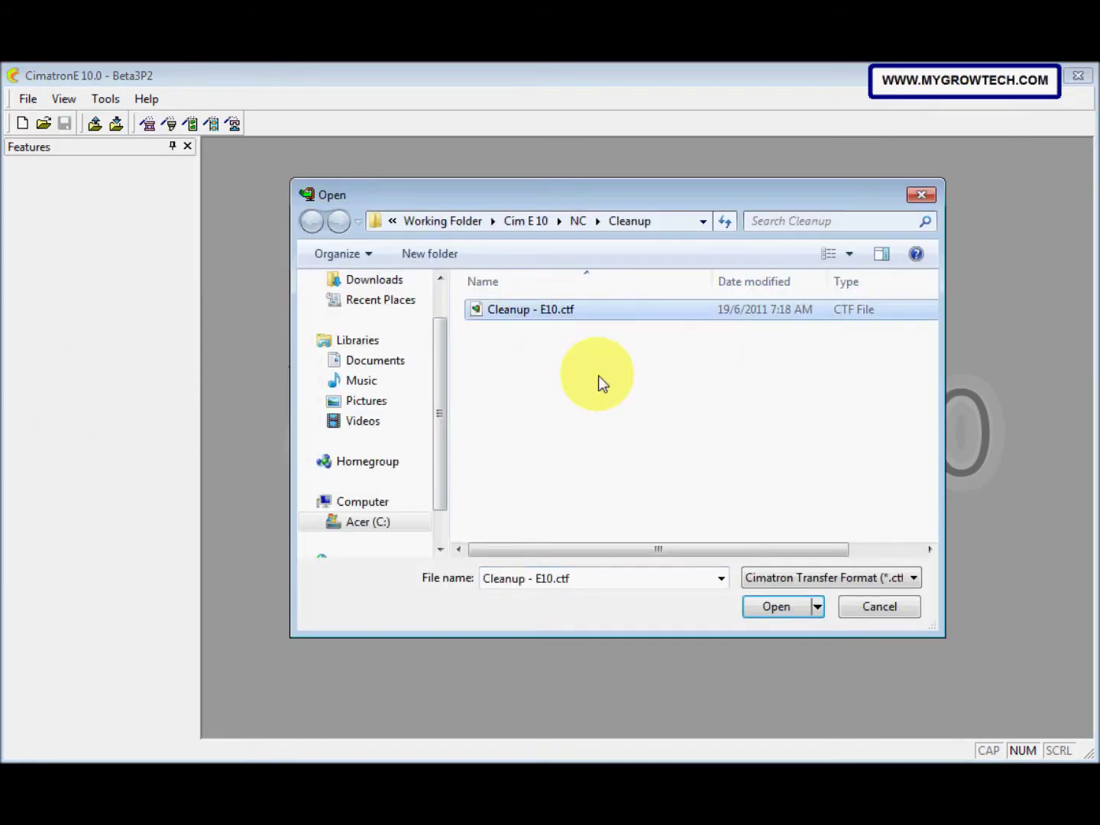
{"action": "left_click", "coordinate": [765, 603]}
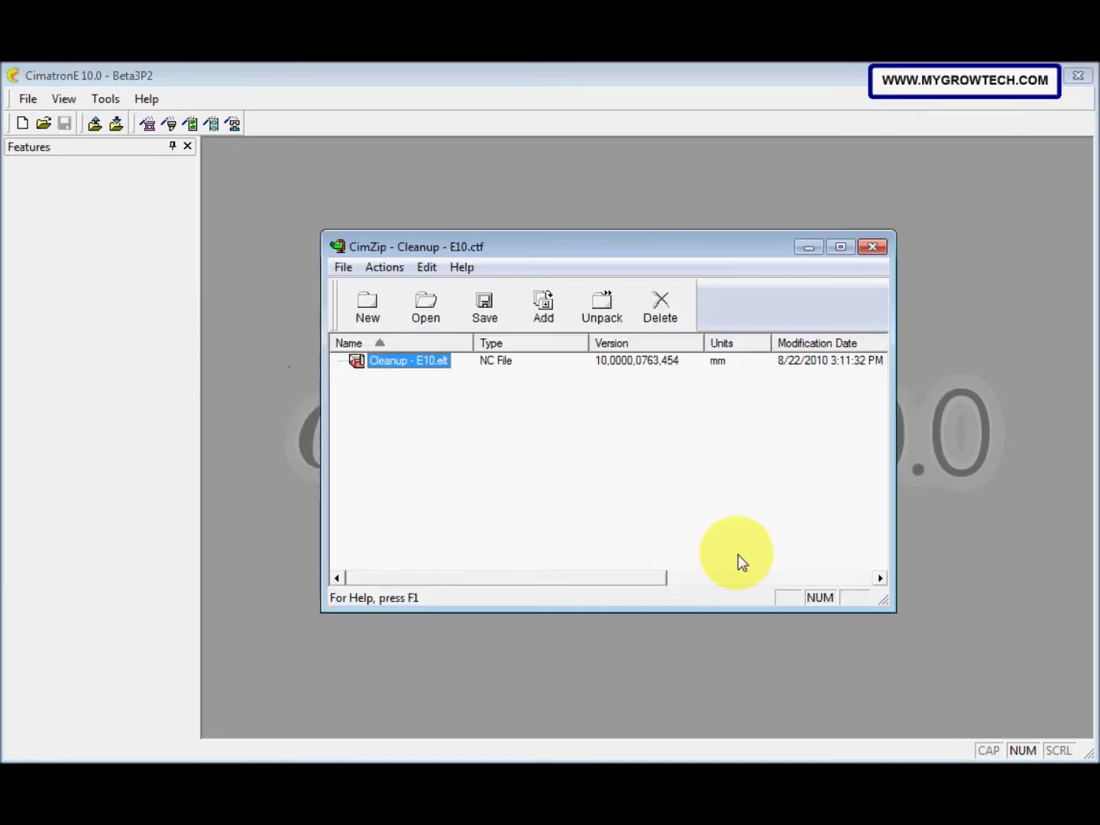
Set the Cleanup - E10.elt unpack to Without folder history, then close the CimZip dialogs.
{"action": "left_click", "coordinate": [611, 321]}
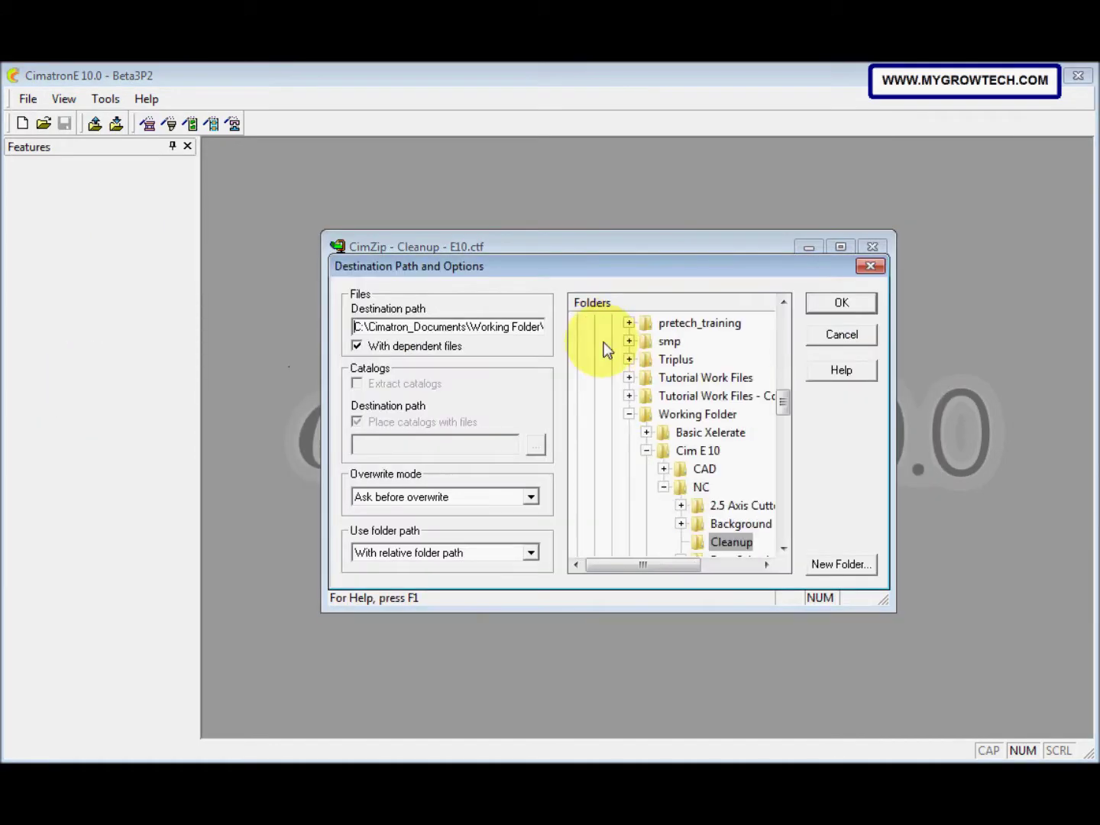
{"action": "left_click", "coordinate": [533, 552]}
{"action": "left_click", "coordinate": [511, 596]}
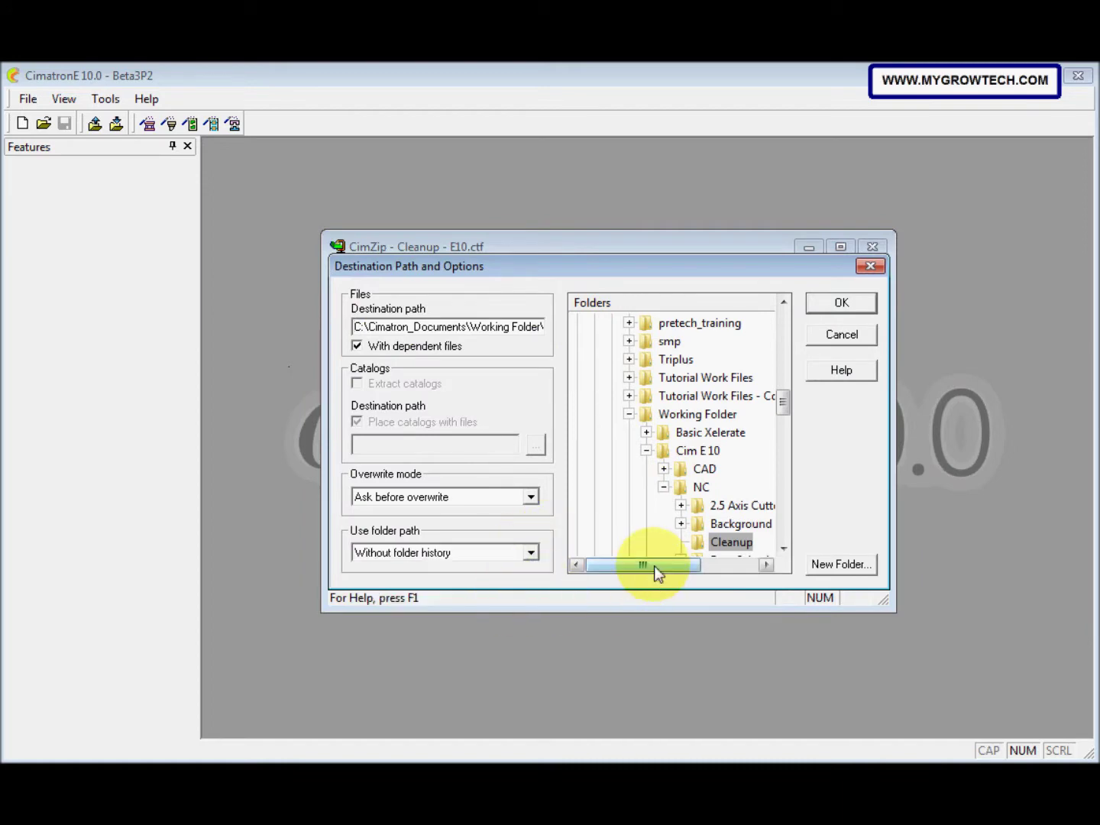
{"action": "left_click_drag", "start_coordinate": [654, 565], "coordinate": [682, 566]}
{"action": "scroll", "coordinate": [678, 567], "scroll_direction": "down", "scroll_amount": 1}
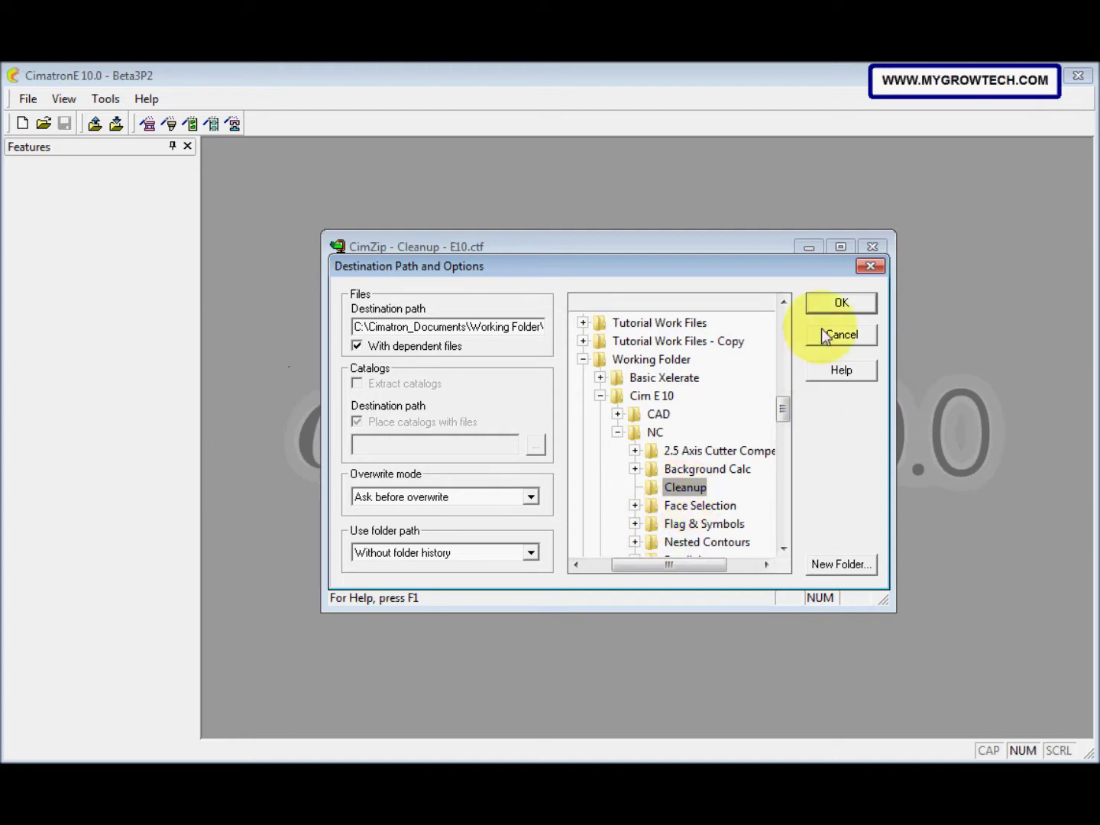
{"action": "left_click", "coordinate": [868, 266]}
{"action": "left_click", "coordinate": [863, 252]}
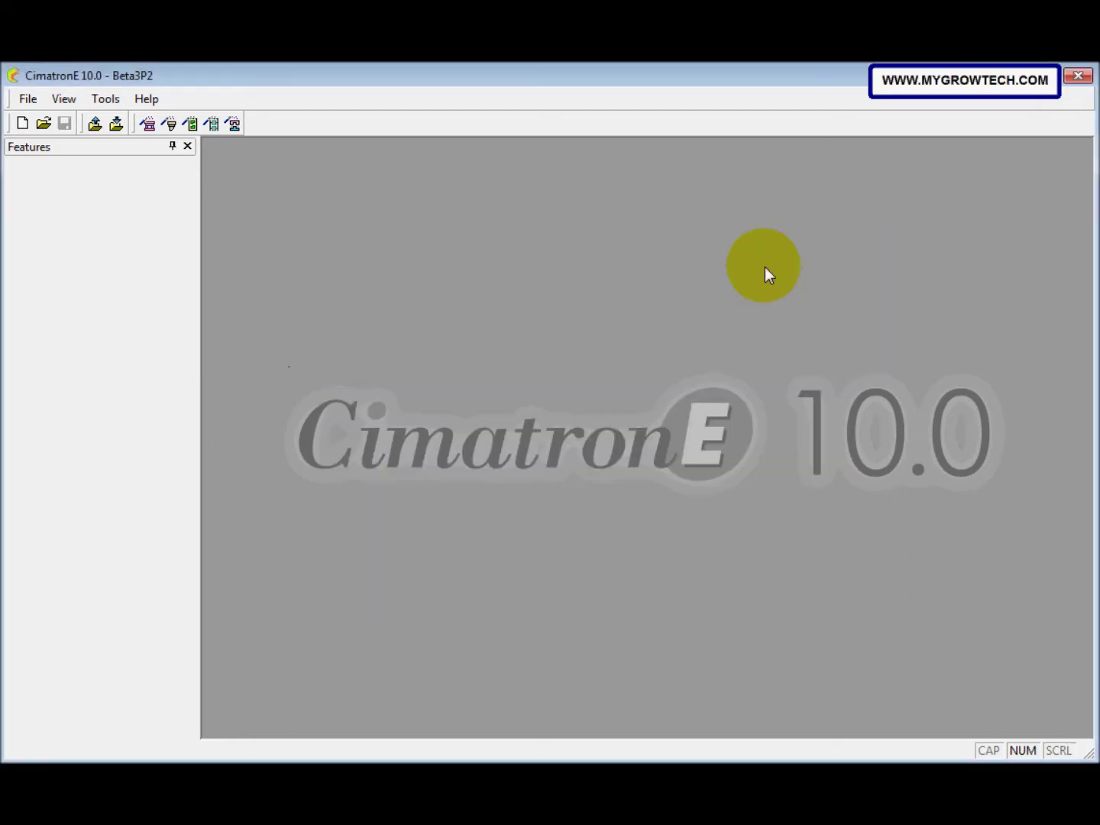
Open the Cleanup - E10.elt NC file from the CimatronE file browser.
{"action": "left_click", "coordinate": [24, 100]}
{"action": "left_click", "coordinate": [55, 145]}
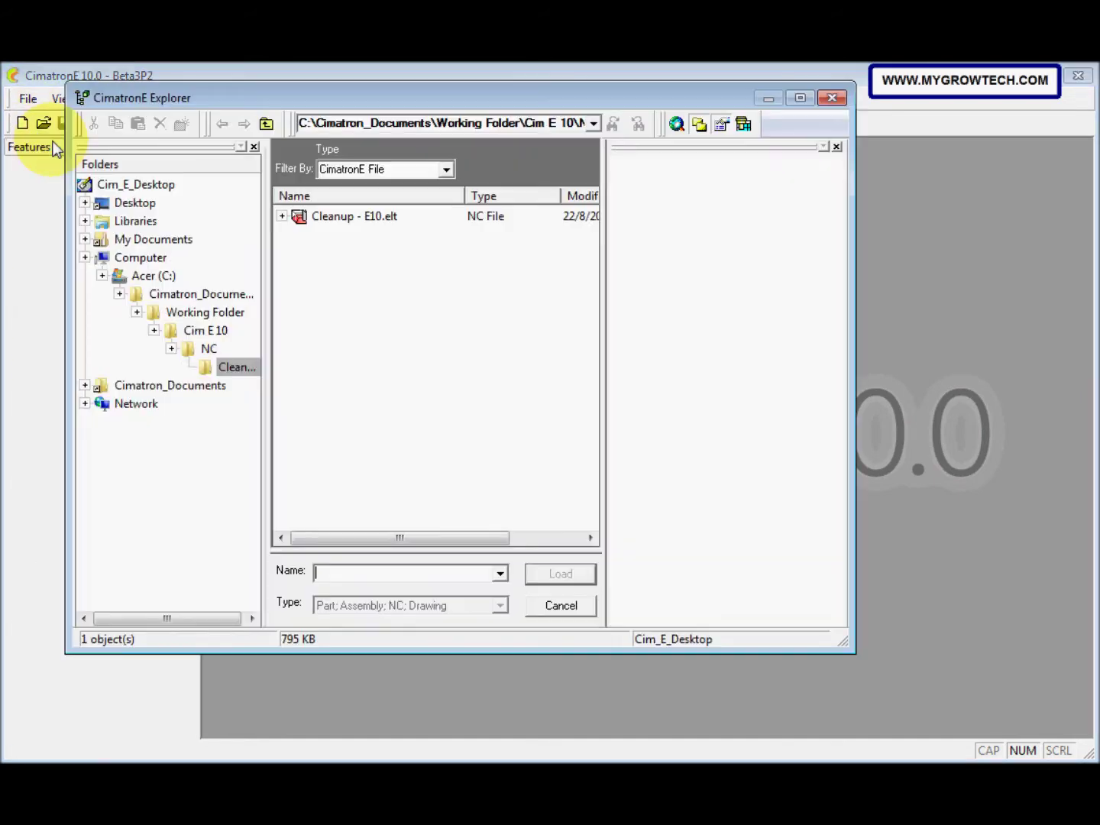
{"action": "left_click", "coordinate": [350, 221]}
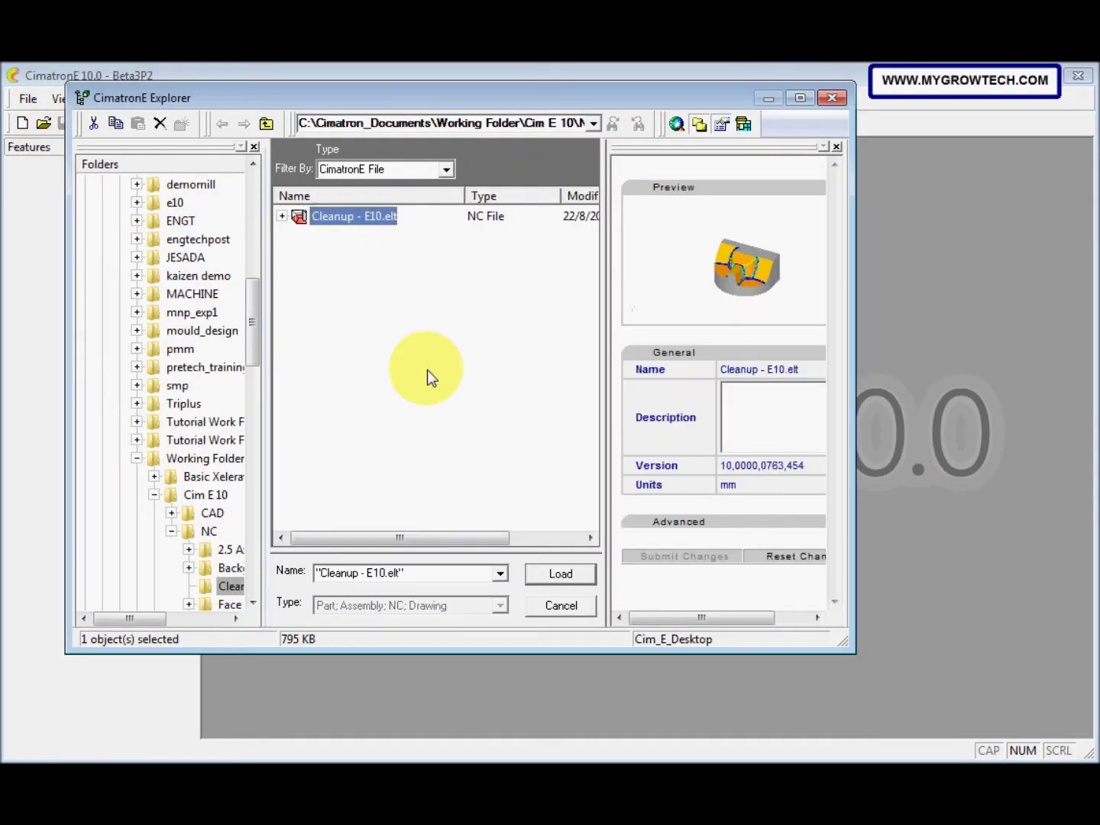
{"action": "left_click", "coordinate": [548, 575]}
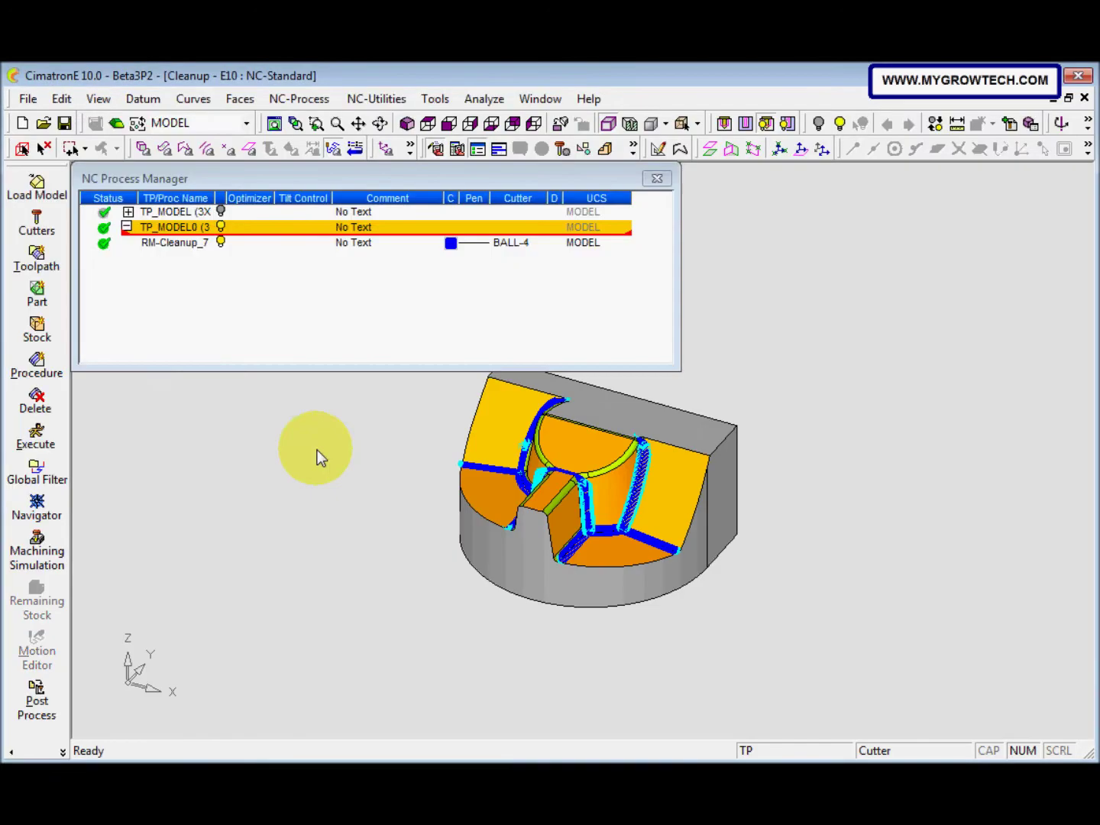
Review RM-Cleanup_7's Tool Trajectory motion parameters, then close the wizard.
{"action": "left_click", "coordinate": [173, 243]}
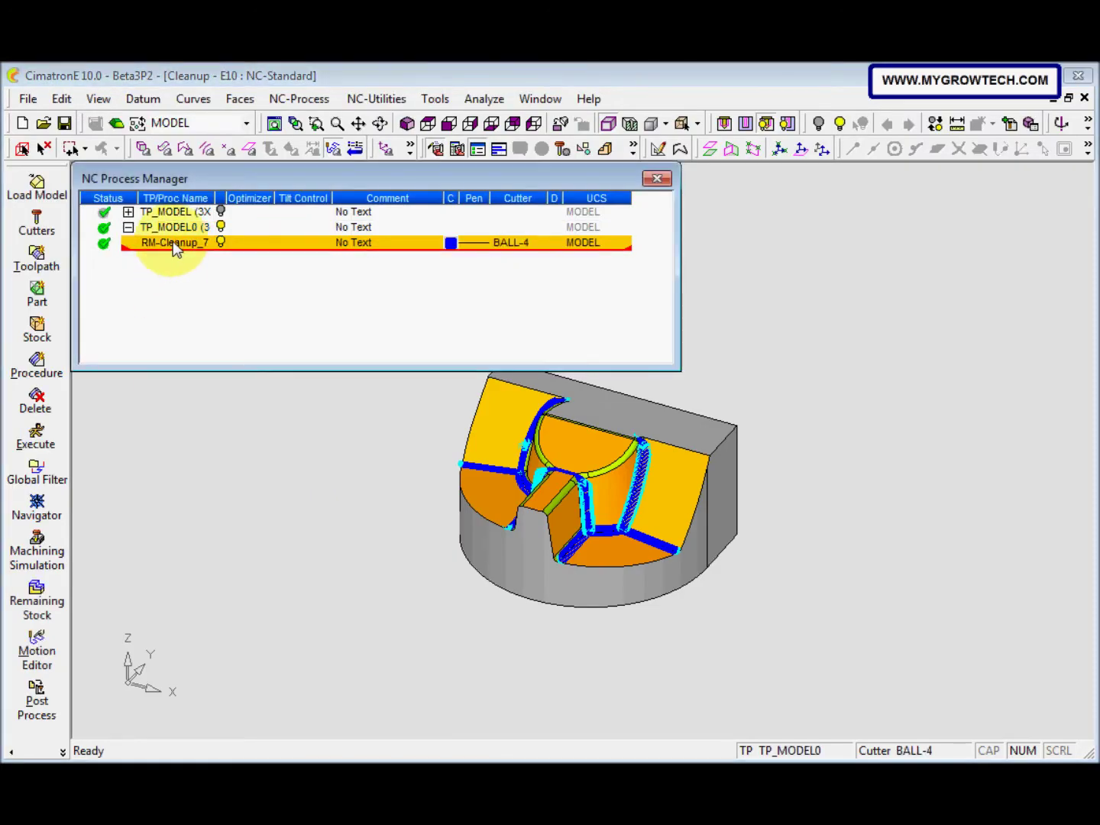
{"action": "double_click", "coordinate": [173, 242]}
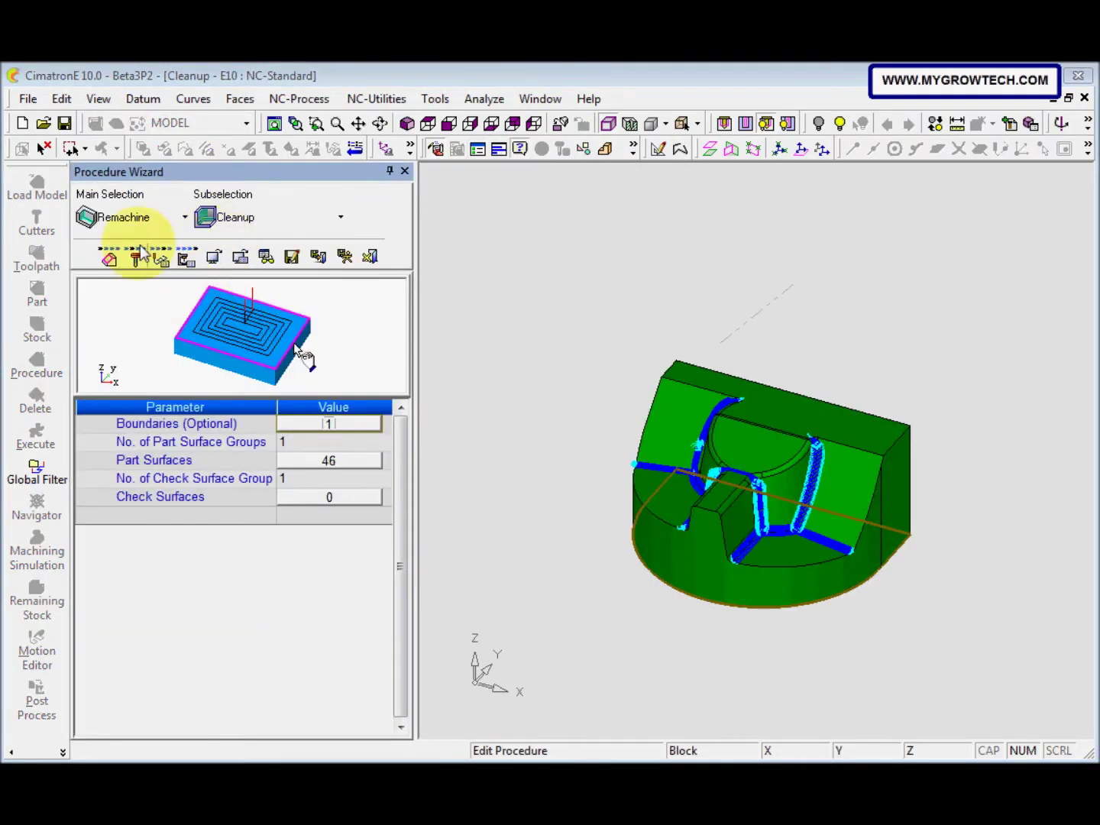
{"action": "left_click", "coordinate": [159, 257]}
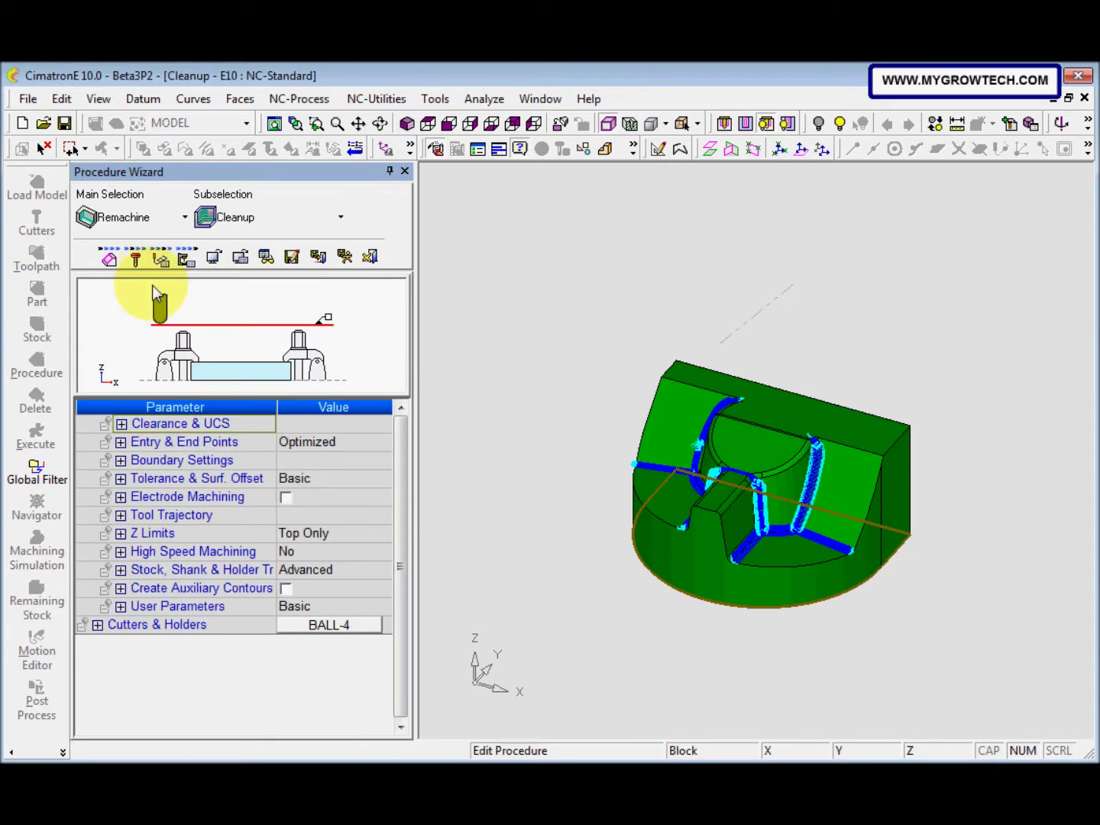
{"action": "left_click", "coordinate": [120, 516]}
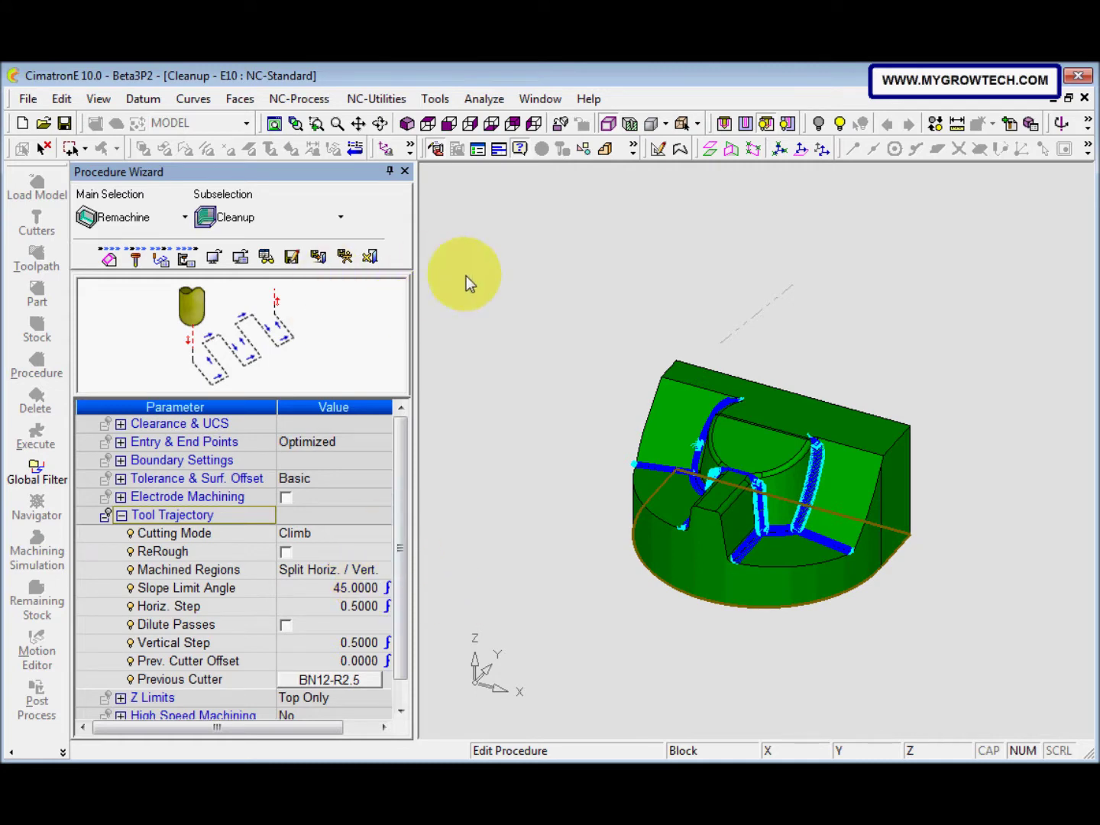
{"action": "left_click", "coordinate": [370, 257]}
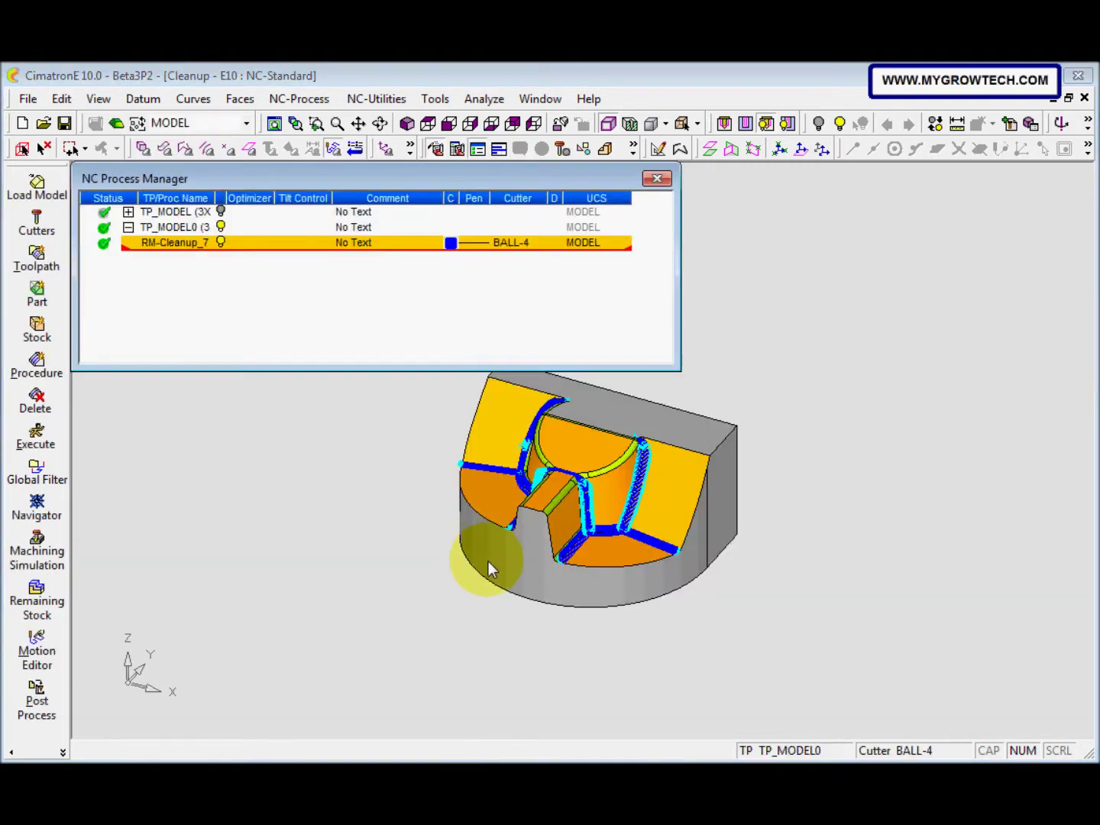
Close in on the RM-Cleanup_7 passes, shorten the Process Manager, and open the toolpath Navigator.
{"action": "middle_click_drag", "start_coordinate": [488, 561], "coordinate": [640, 594]}
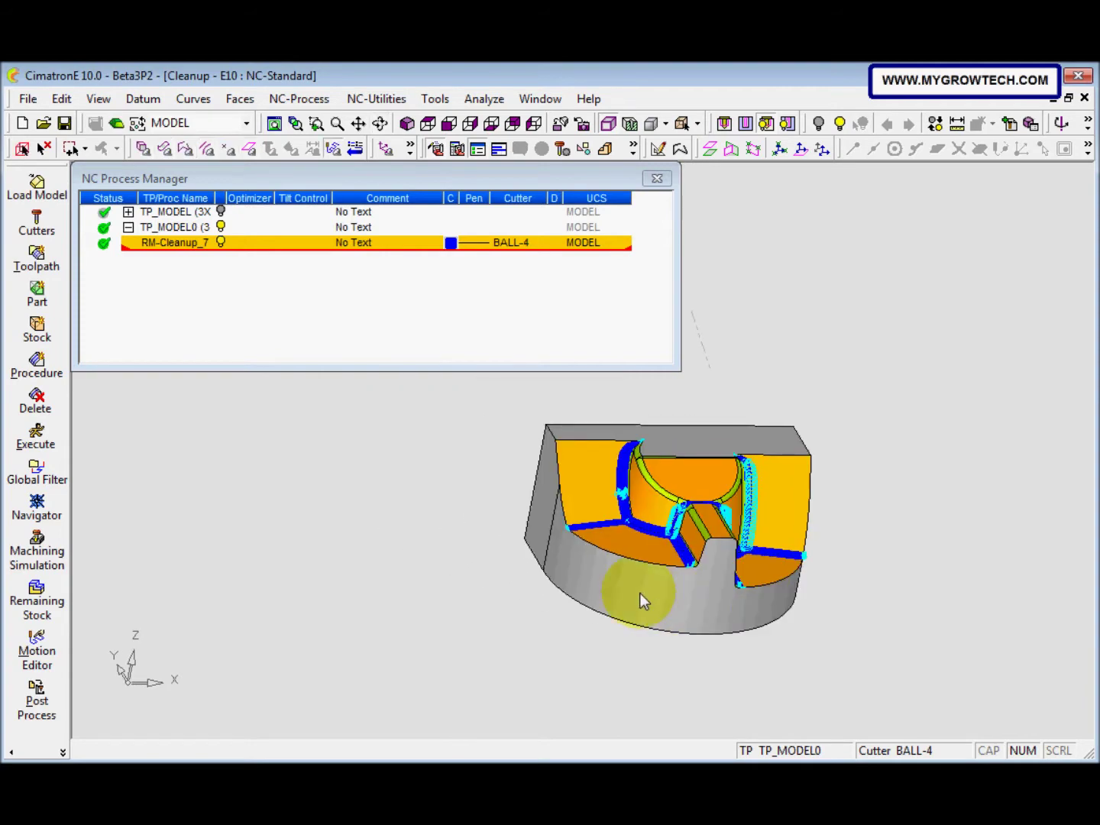
{"action": "scroll", "coordinate": [621, 595], "scroll_direction": "up", "scroll_amount": 5}
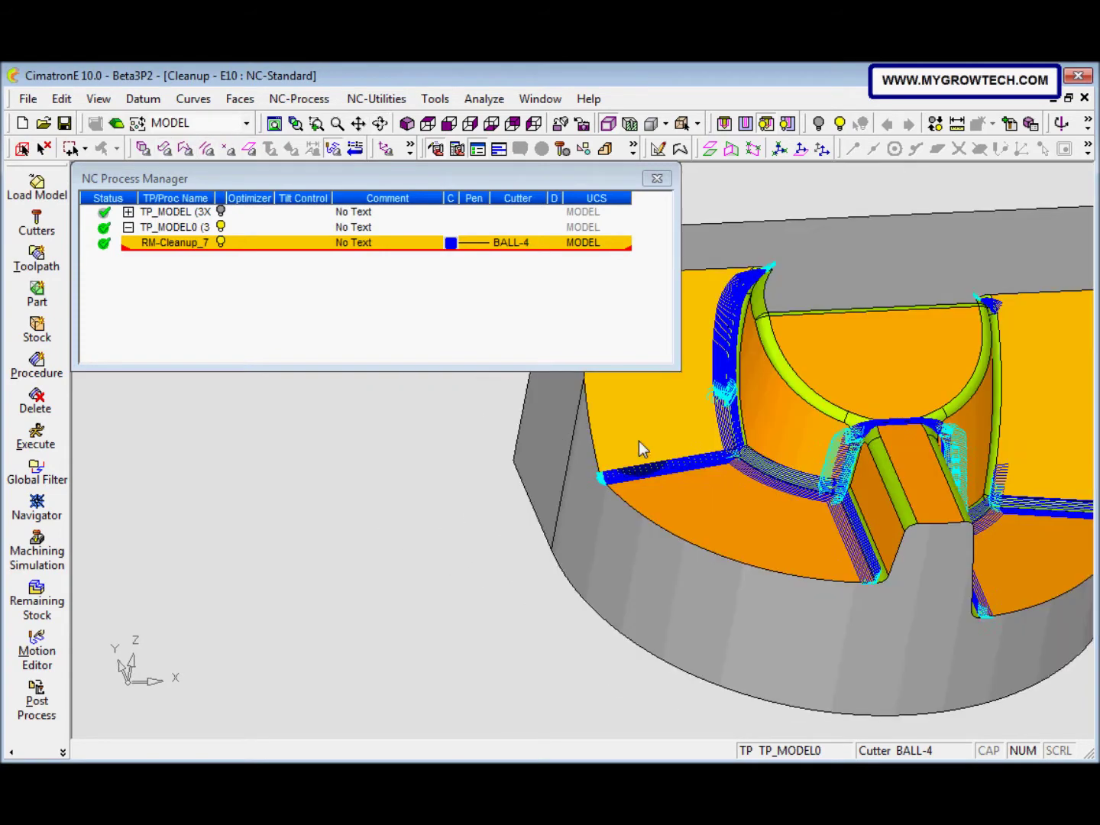
{"action": "middle_click_drag", "start_coordinate": [638, 441], "coordinate": [467, 384]}
{"action": "left_click_drag", "start_coordinate": [467, 373], "coordinate": [464, 299]}
{"action": "middle_click_drag", "start_coordinate": [578, 443], "coordinate": [624, 416]}
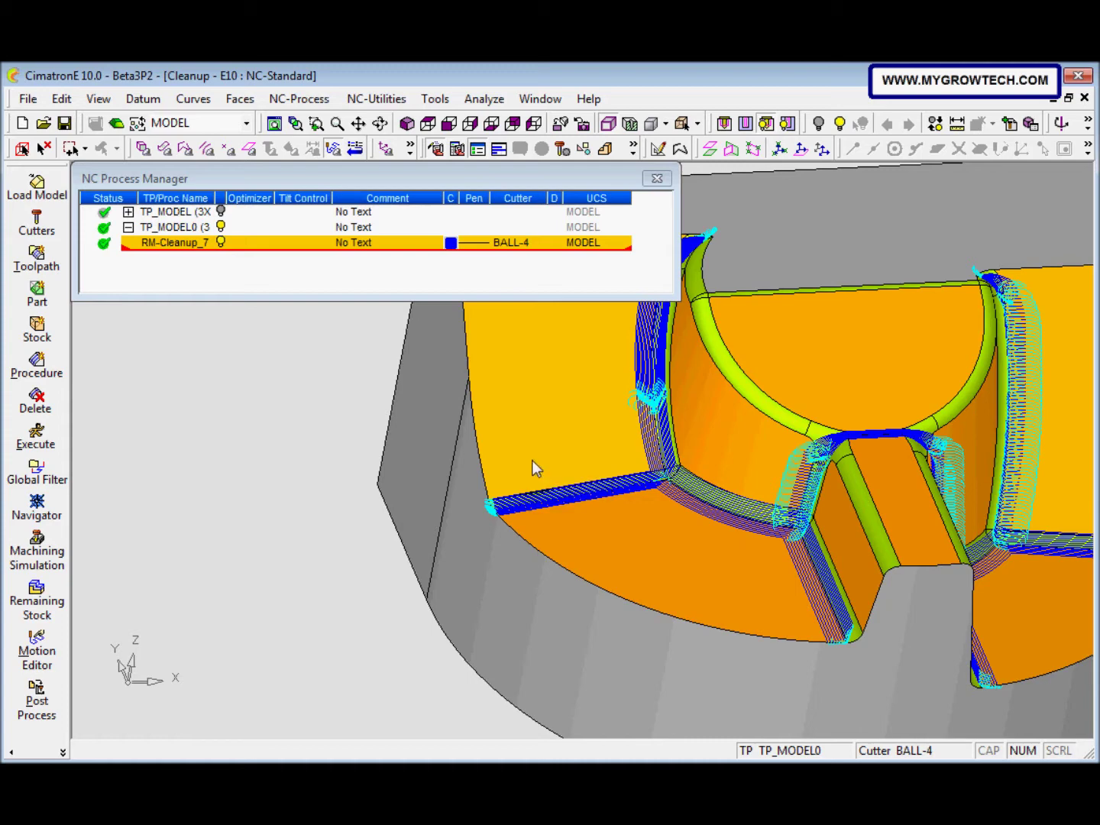
{"action": "left_click", "coordinate": [37, 508]}
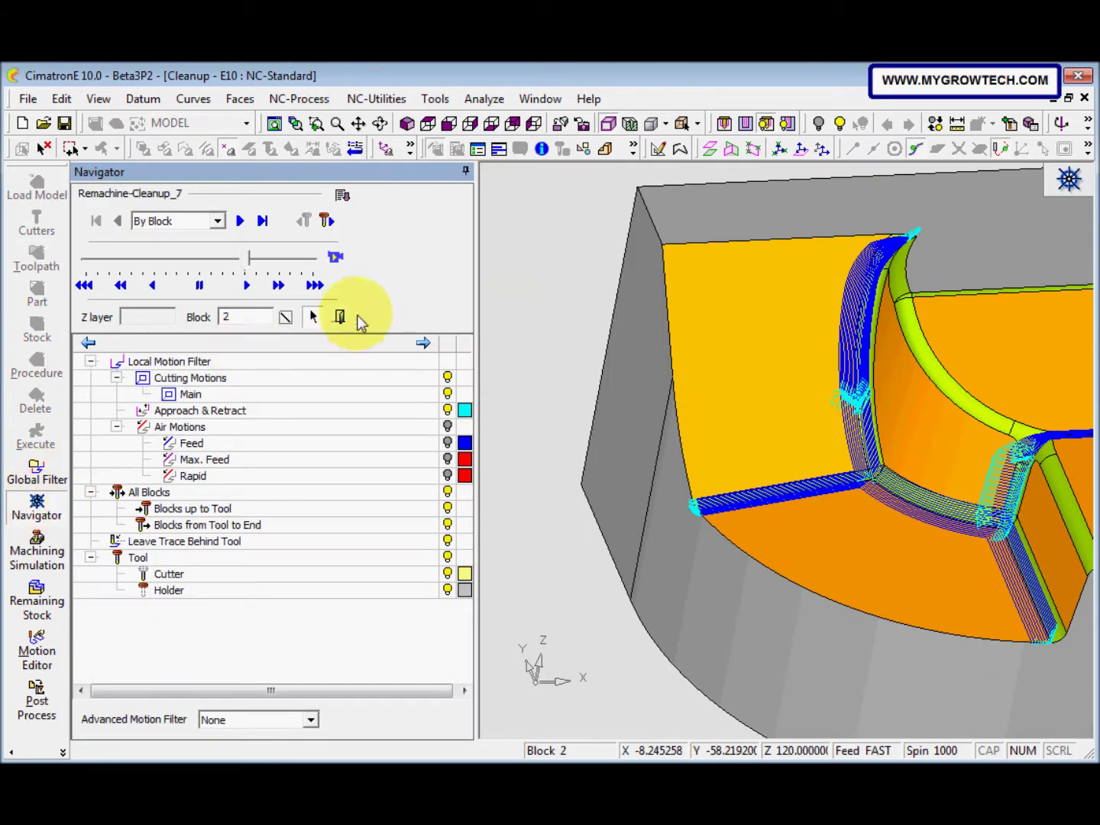
{"action": "left_click", "coordinate": [219, 221]}
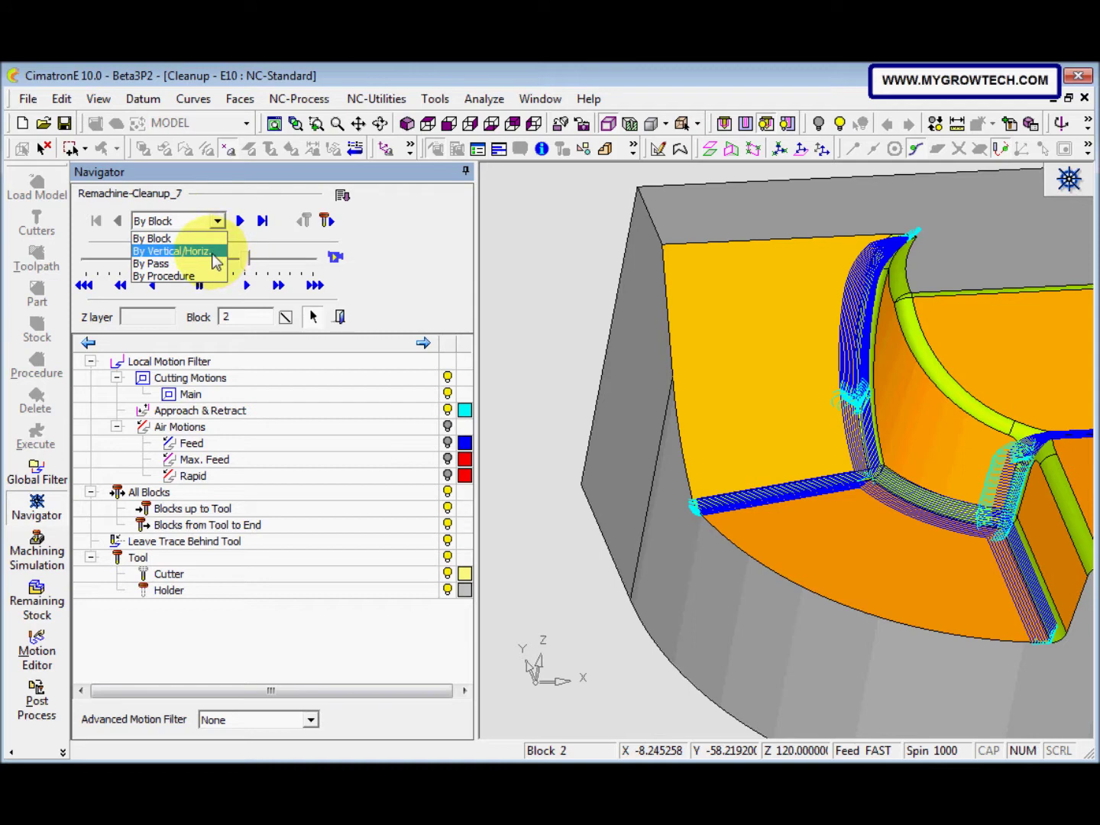
{"action": "left_click", "coordinate": [182, 251]}
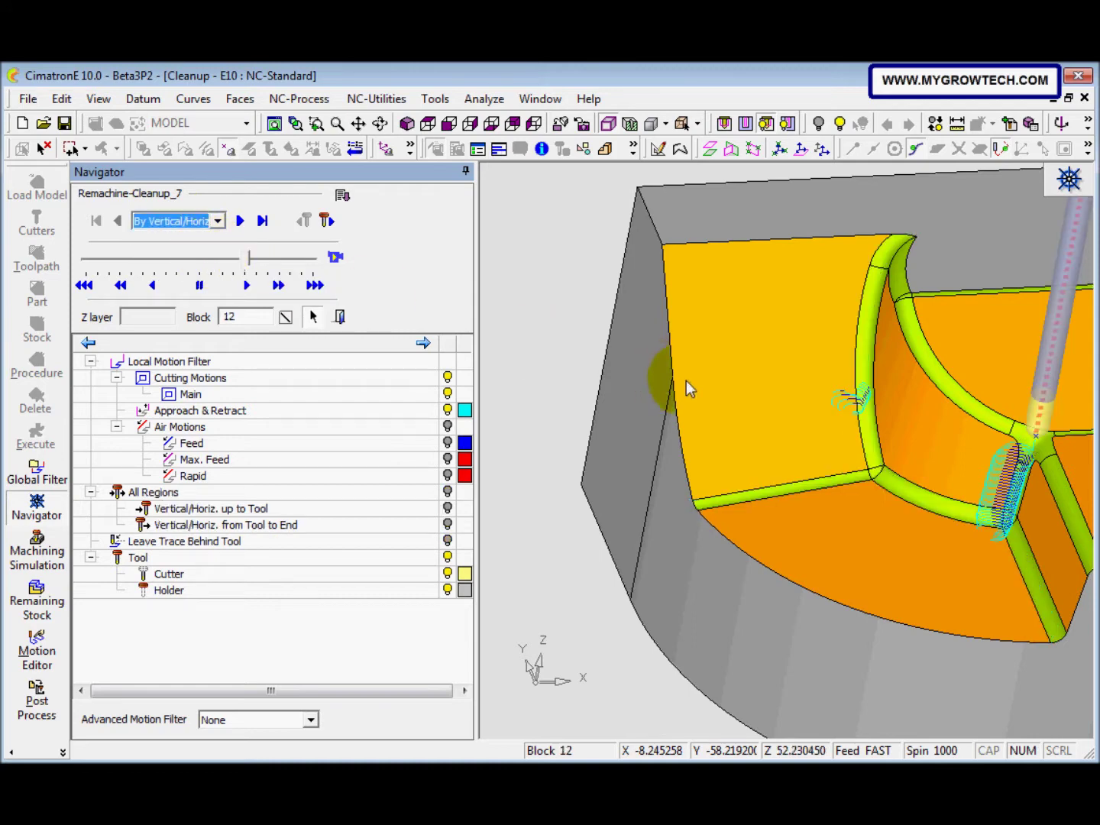
{"action": "middle_click_drag", "start_coordinate": [729, 402], "coordinate": [605, 547]}
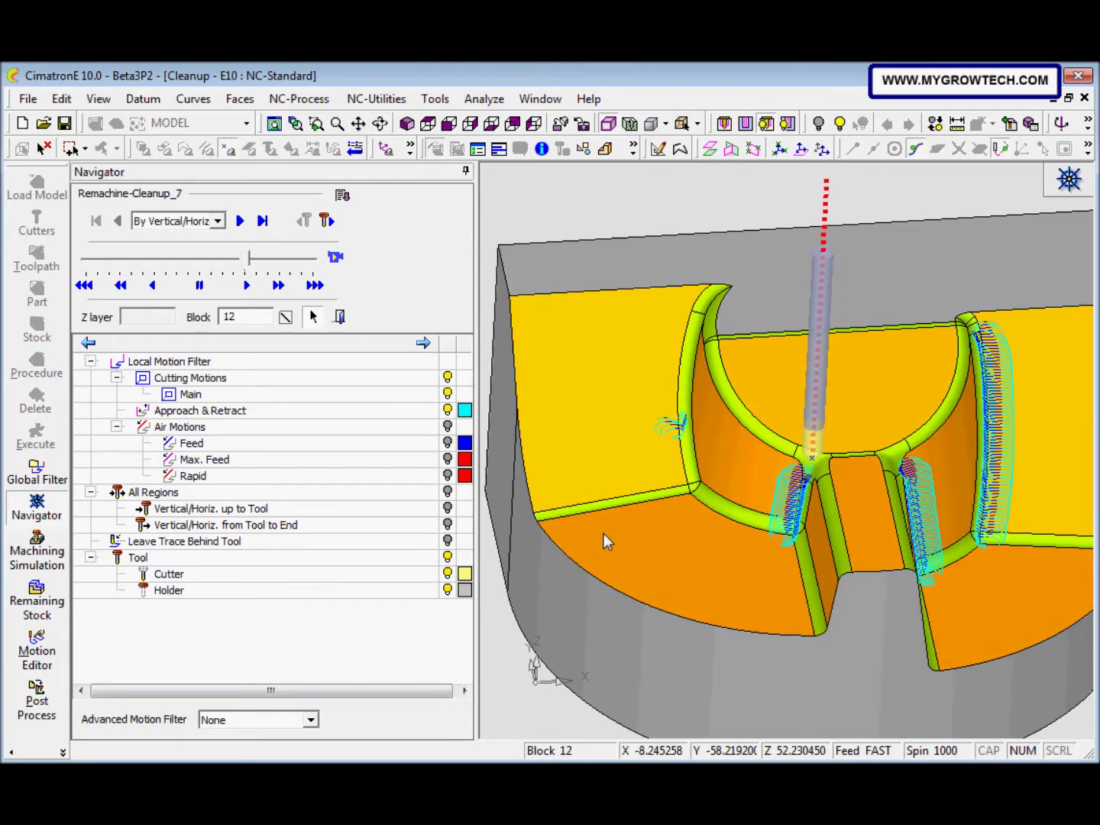
{"action": "mouse_move", "coordinate": [657, 548]}
{"action": "middle_mouse_down"}
{"action": "mouse_move", "coordinate": [634, 535]}
{"action": "mouse_move", "coordinate": [668, 538]}
{"action": "middle_mouse_up"}
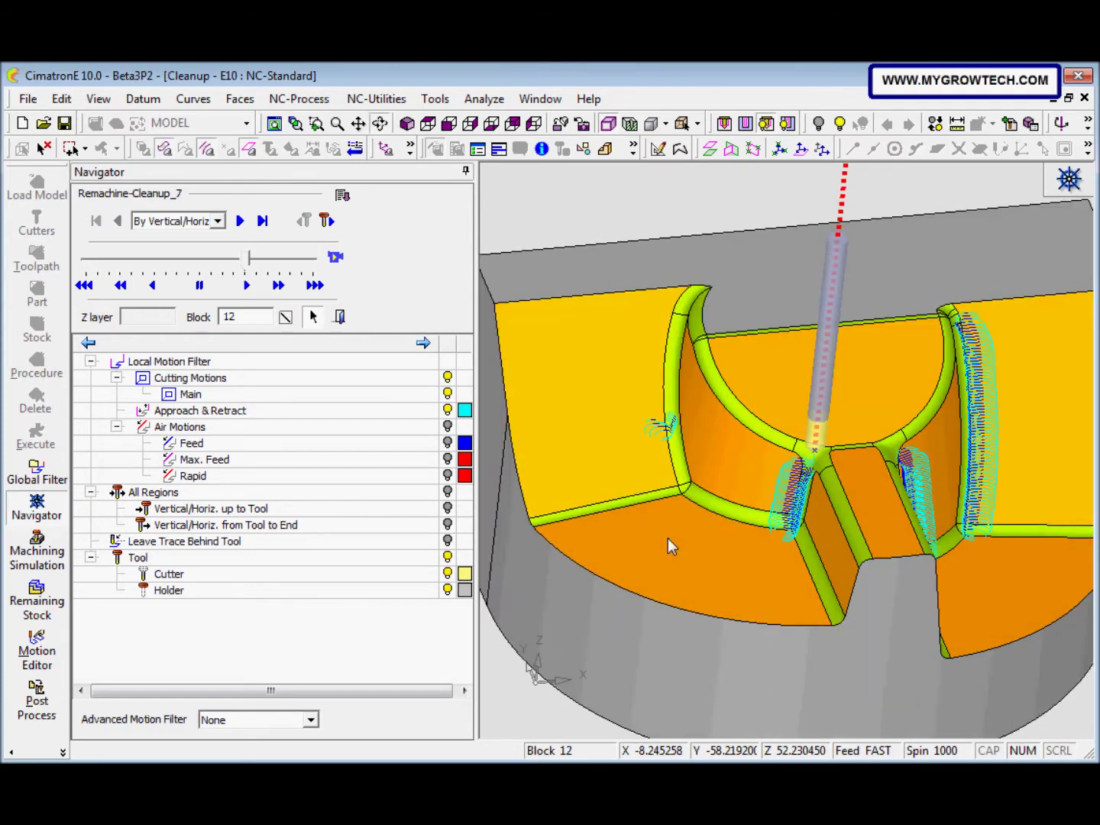
{"action": "left_click", "coordinate": [340, 316]}
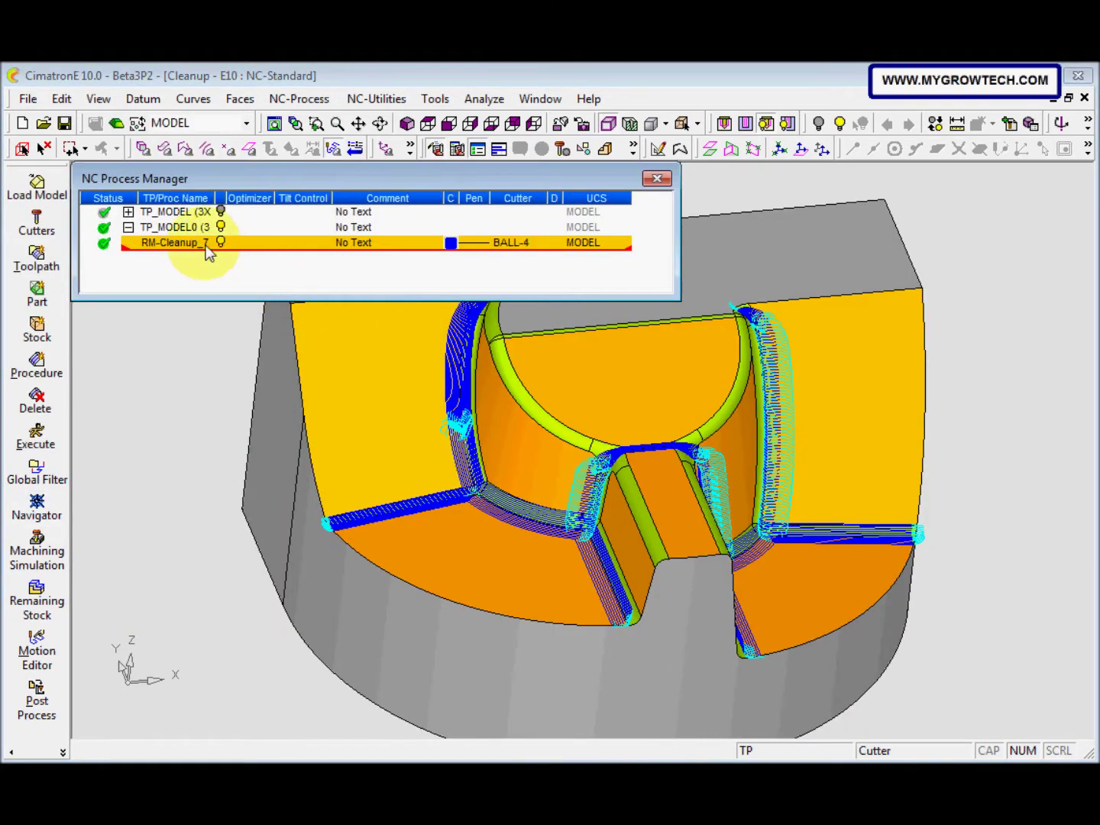
Copy RM-Cleanup_7, paste it as RM-Cleanup_8, and open the duplicate for editing.
{"action": "right_click", "coordinate": [204, 244]}
{"action": "left_click", "coordinate": [265, 250]}
{"action": "right_click", "coordinate": [215, 266]}
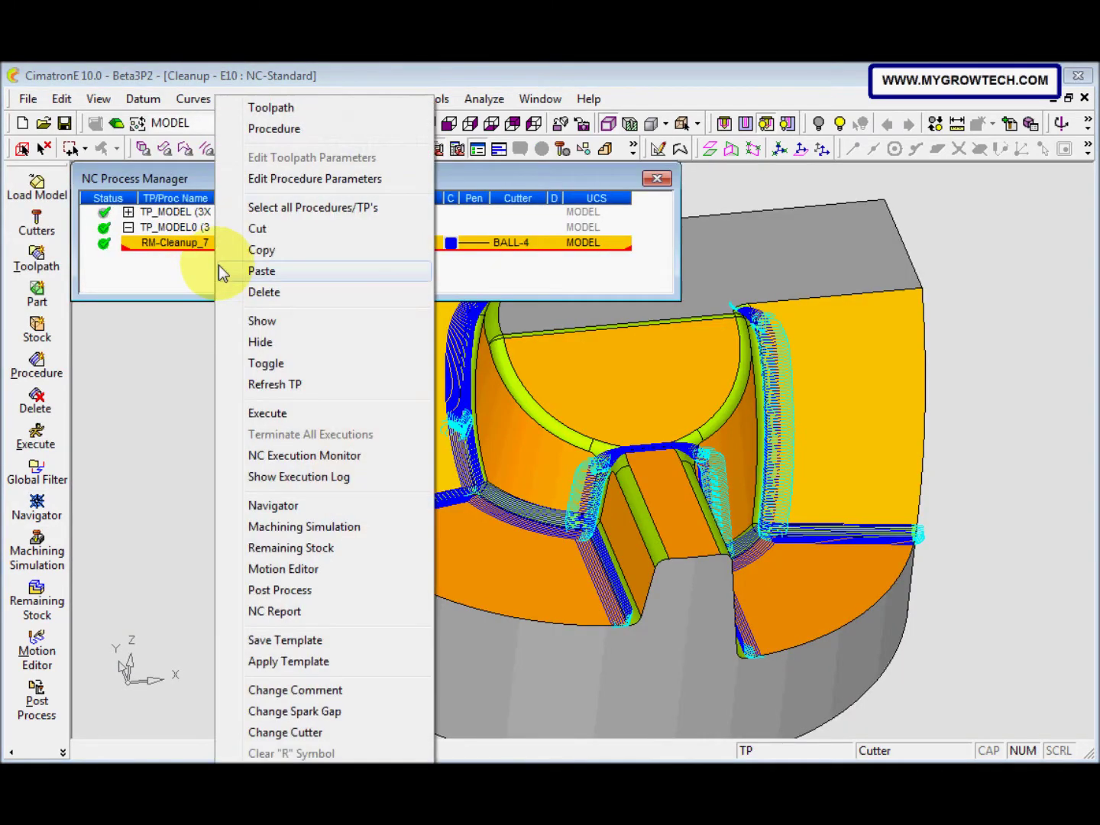
{"action": "left_click", "coordinate": [259, 272]}
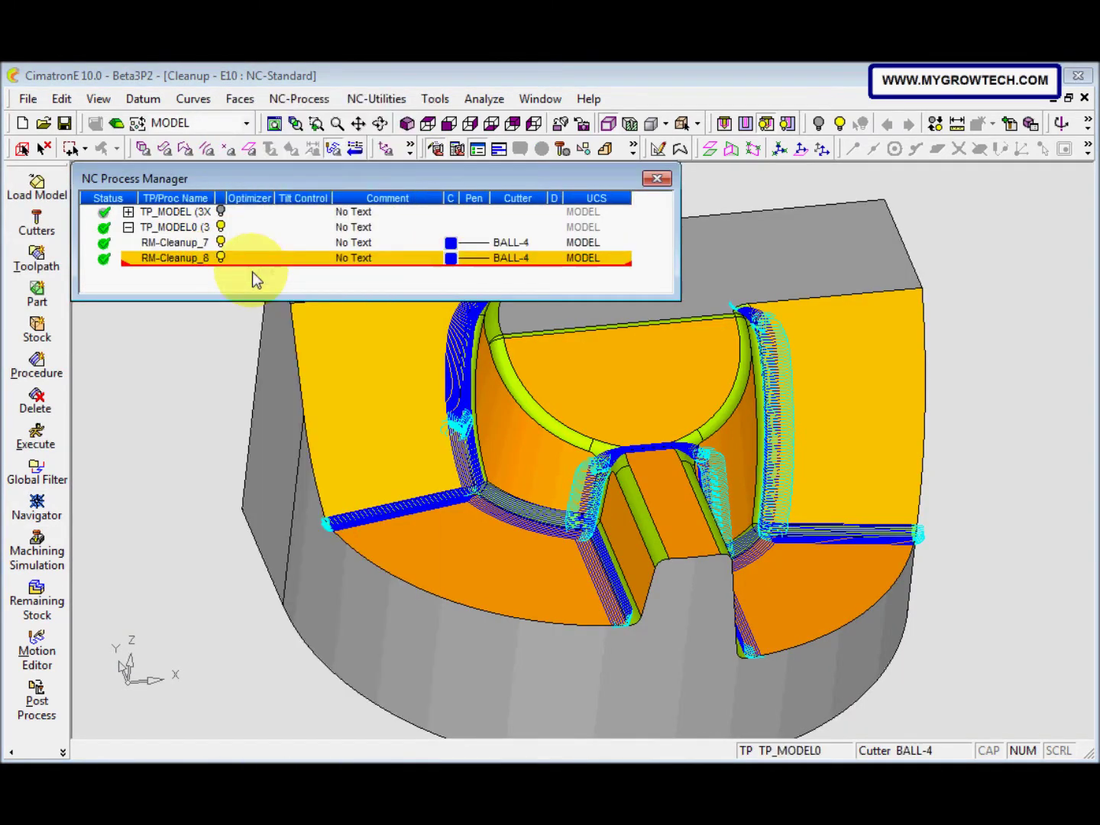
{"action": "double_click", "coordinate": [182, 260]}
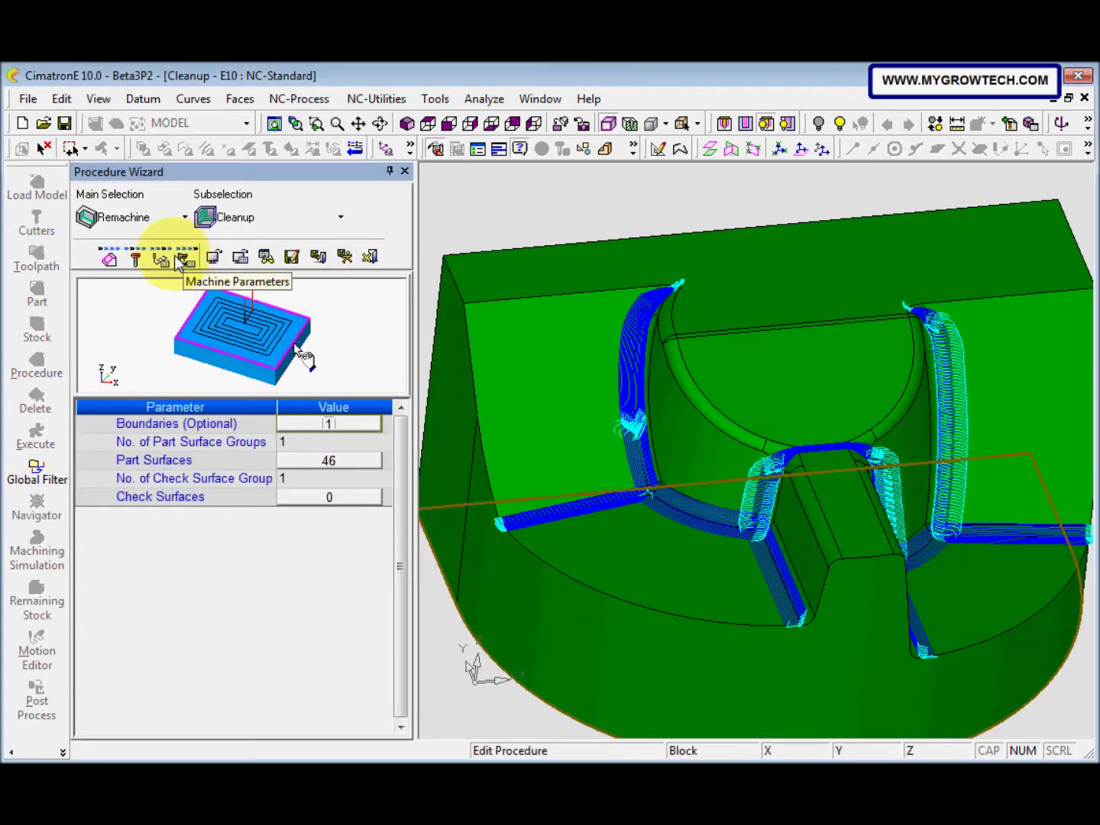
In RM-Cleanup_8's motion parameters, keep split horizontal/vertical regions and set Slope Limit Angle to 55.
{"action": "left_click", "coordinate": [180, 260]}
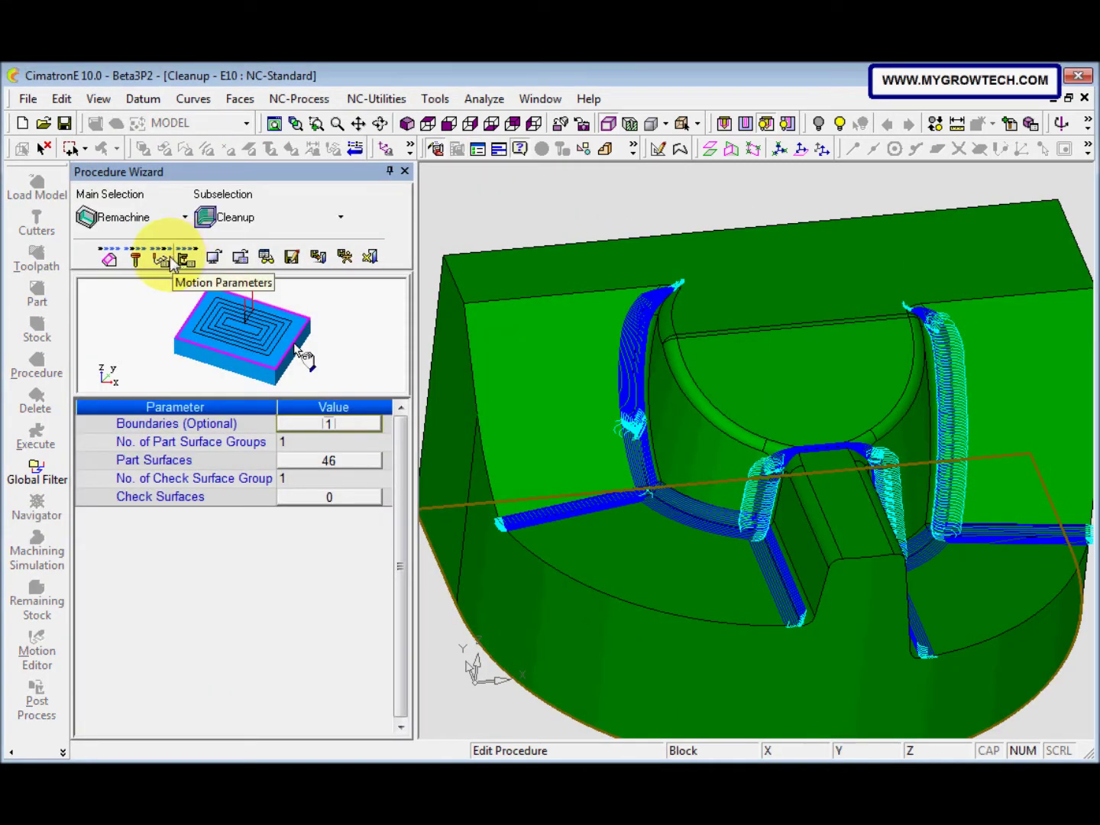
{"action": "scroll", "coordinate": [400, 480], "scroll_direction": "down", "scroll_amount": 1}
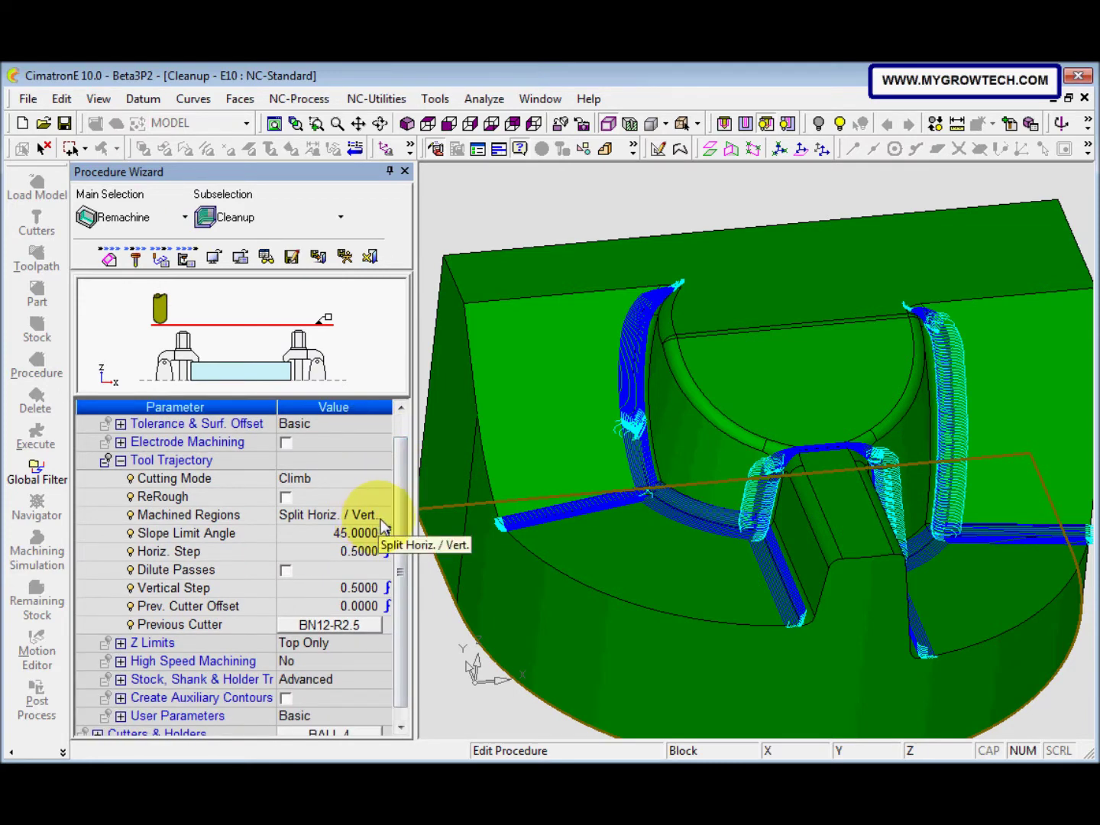
{"action": "left_click", "coordinate": [380, 519]}
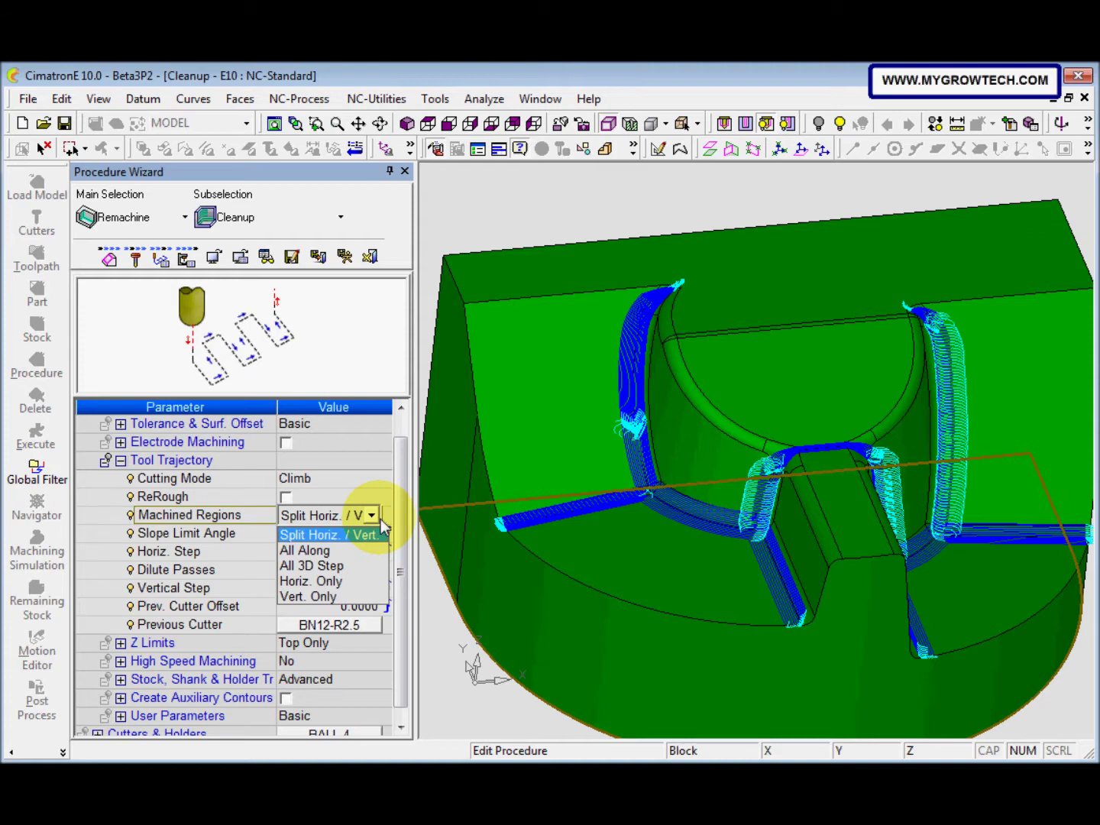
{"action": "left_click", "coordinate": [399, 522]}
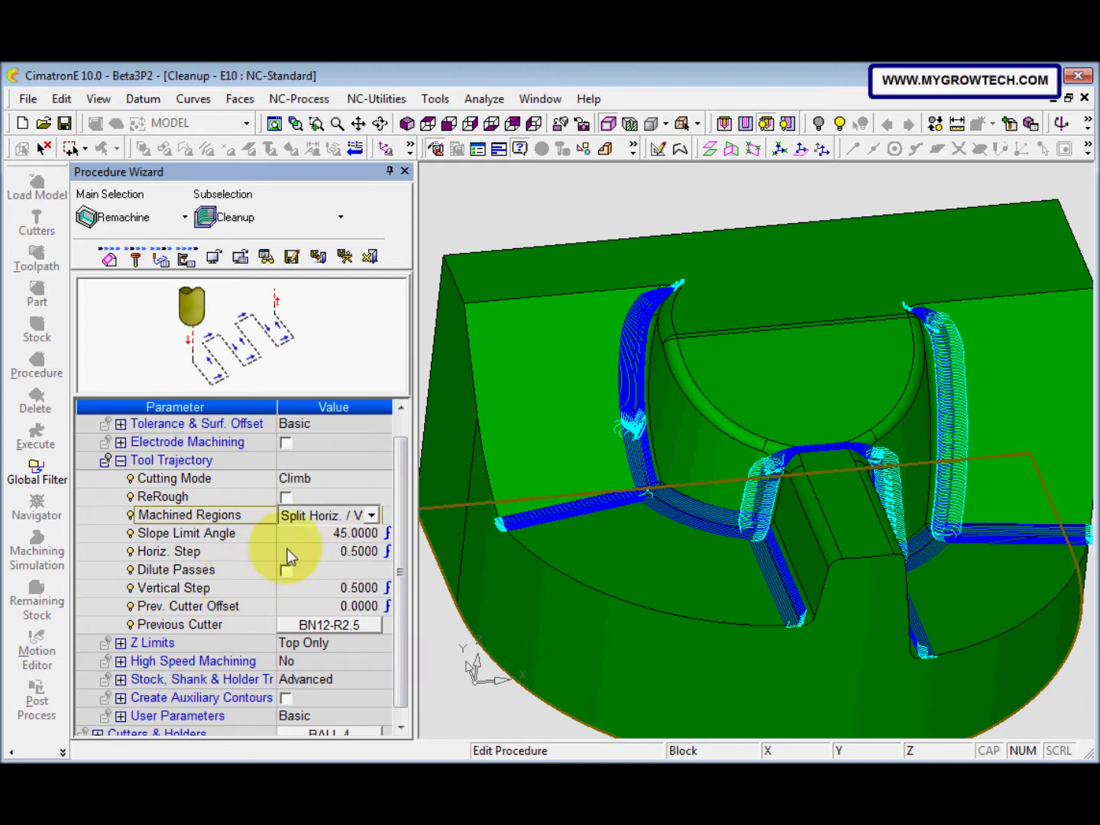
{"action": "left_click", "coordinate": [332, 535]}
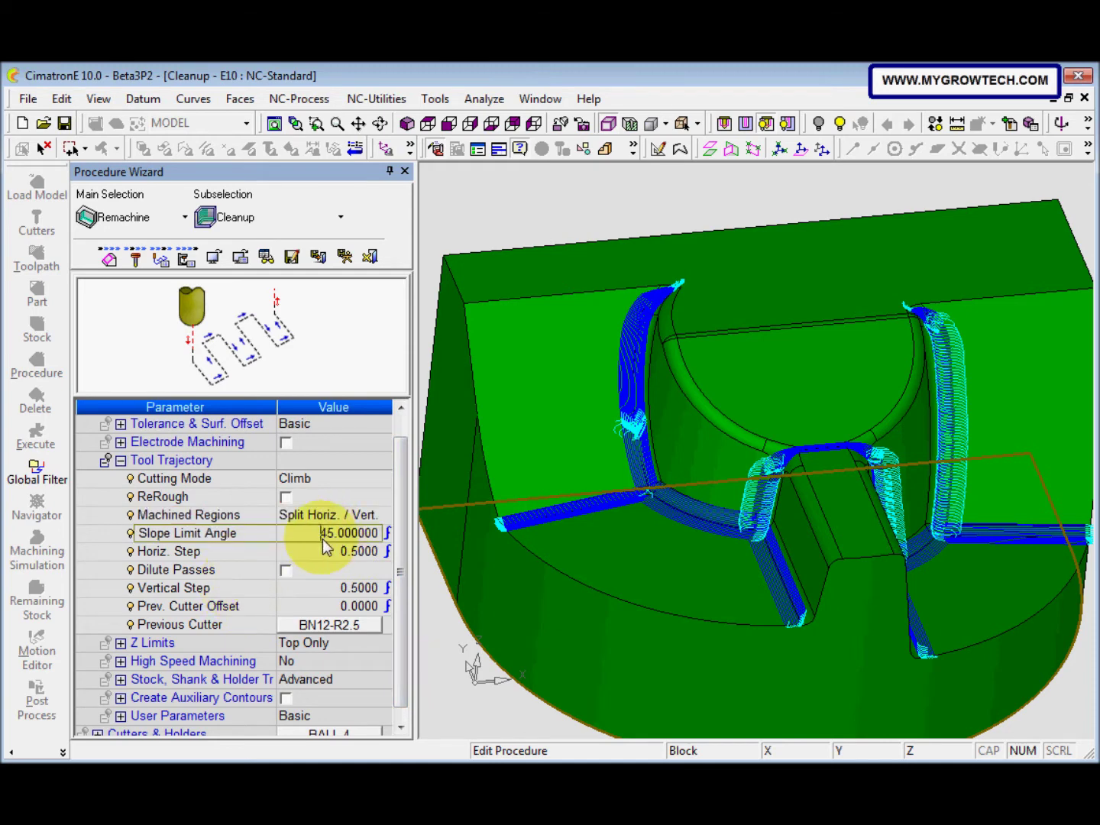
{"action": "left_click_drag", "start_coordinate": [327, 535], "coordinate": [318, 533]}
{"action": "type", "text": "55"}
{"action": "key", "text": "BackSpace"}
{"action": "key", "text": "Return"}
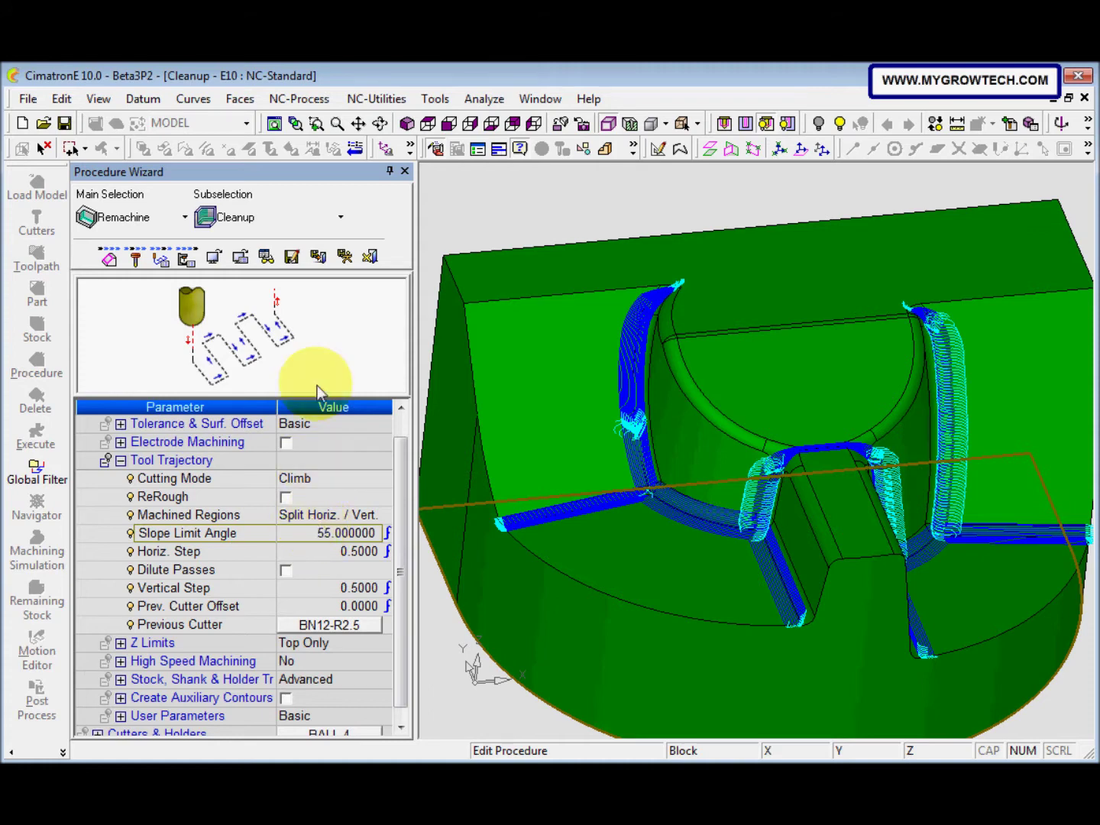
{"action": "right_click", "coordinate": [430, 307]}
Calculate RM-Cleanup_8 past the cutter mismatch warning and display only its toolpath.
{"action": "left_click", "coordinate": [473, 409]}
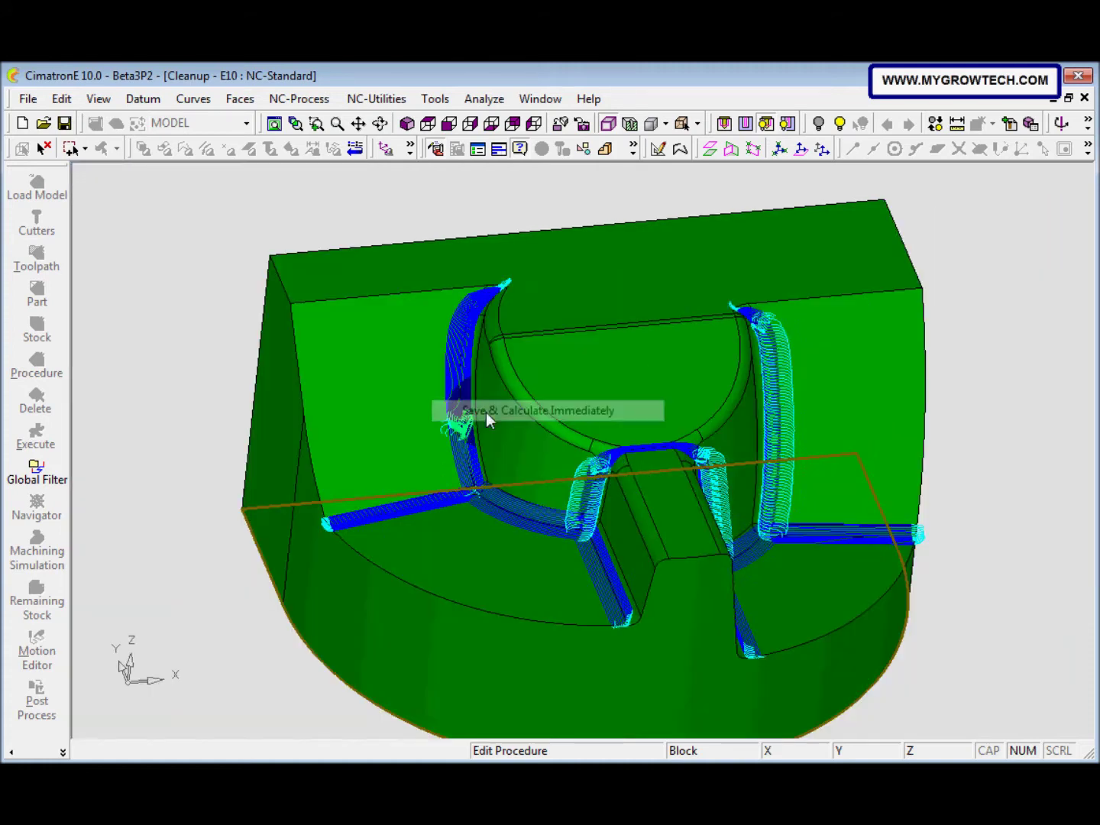
{"action": "left_click", "coordinate": [420, 468]}
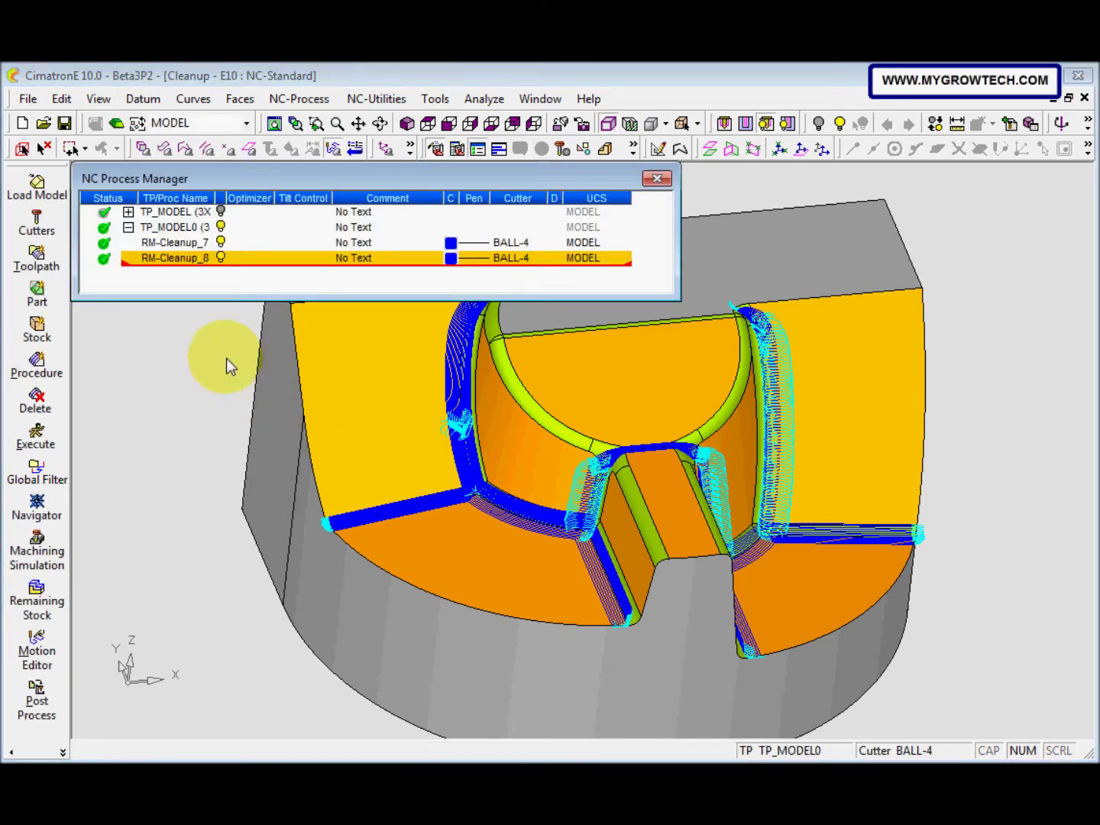
{"action": "left_click", "coordinate": [221, 243]}
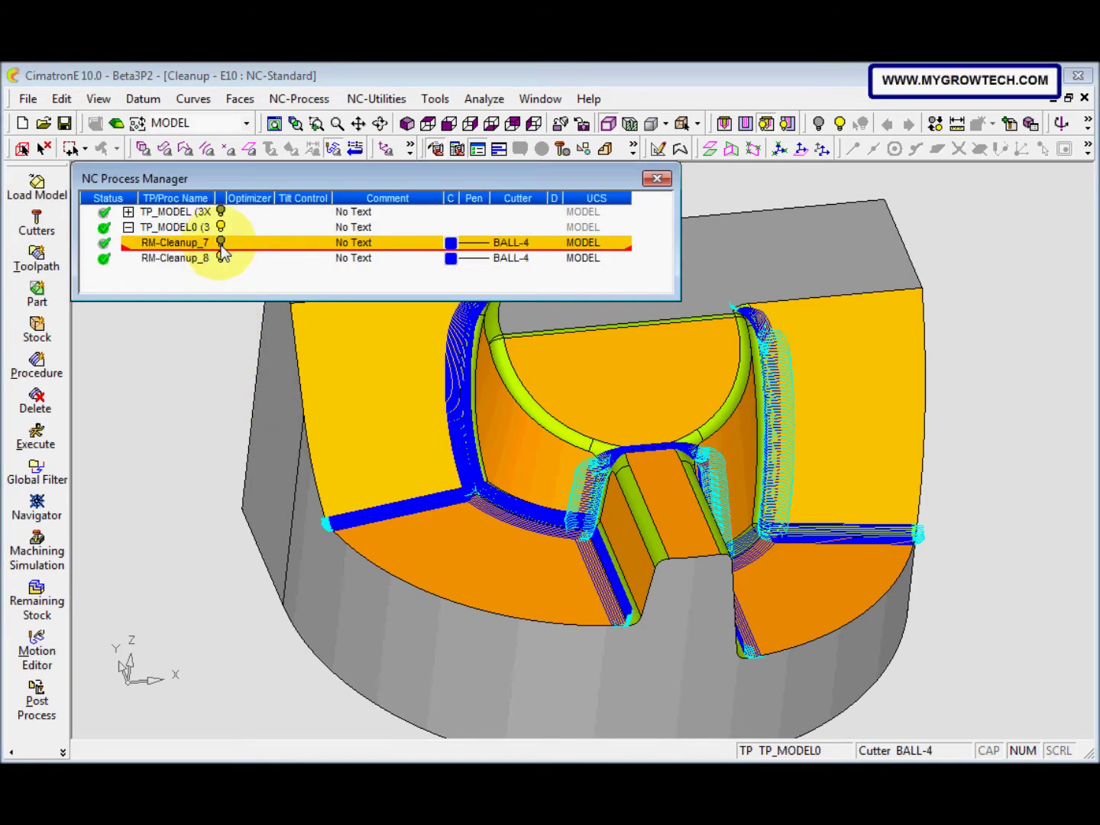
{"action": "left_click", "coordinate": [221, 258]}
{"action": "left_click", "coordinate": [221, 257]}
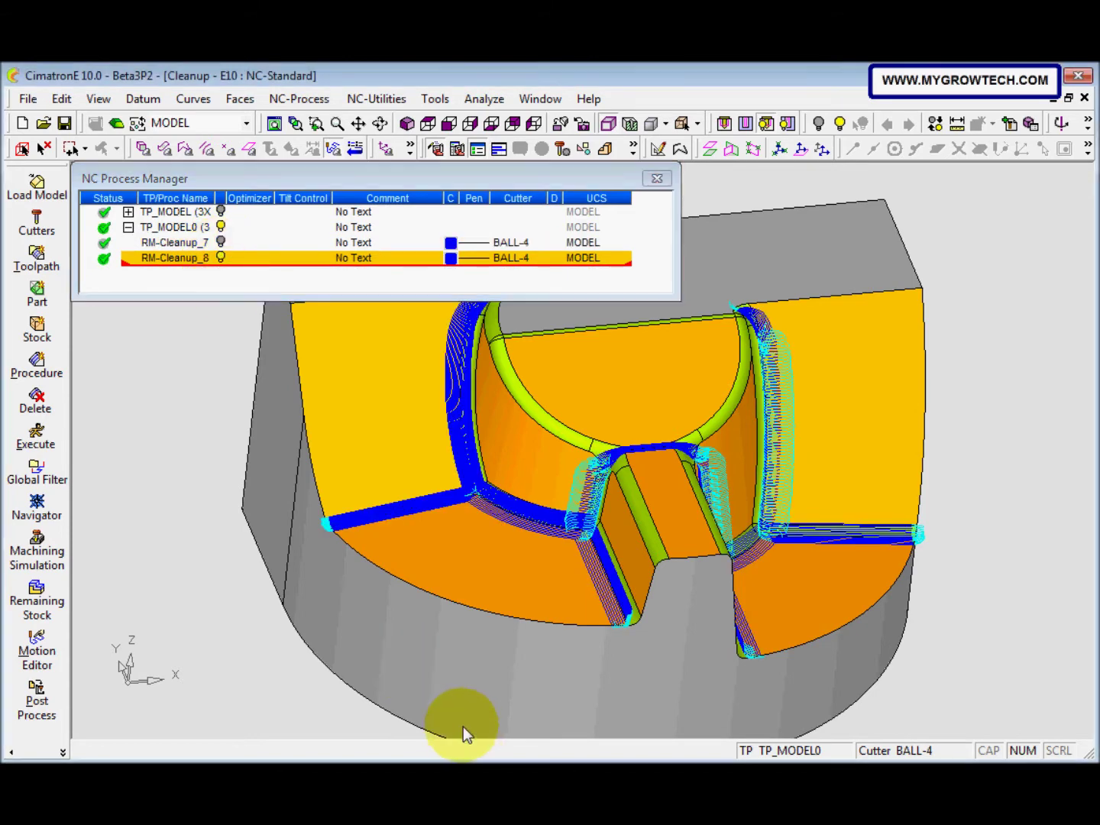
{"action": "middle_click_drag", "start_coordinate": [463, 727], "coordinate": [549, 606]}
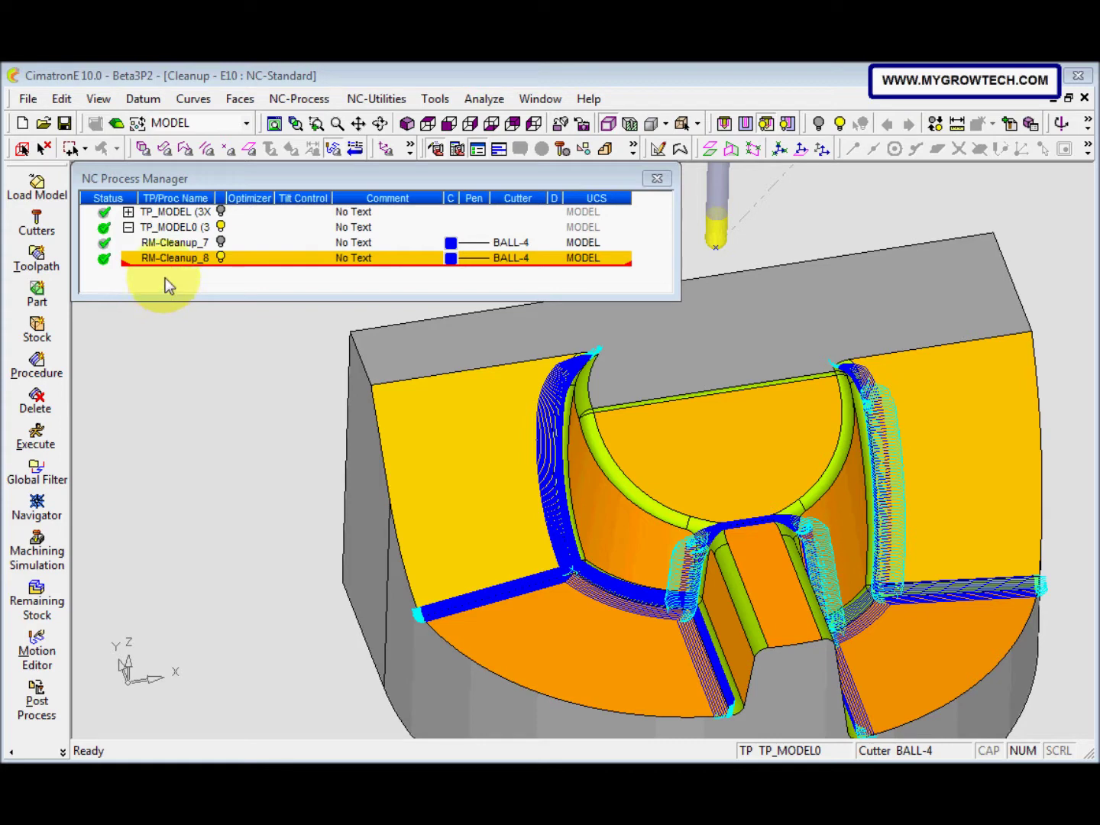
{"action": "double_click", "coordinate": [177, 258]}
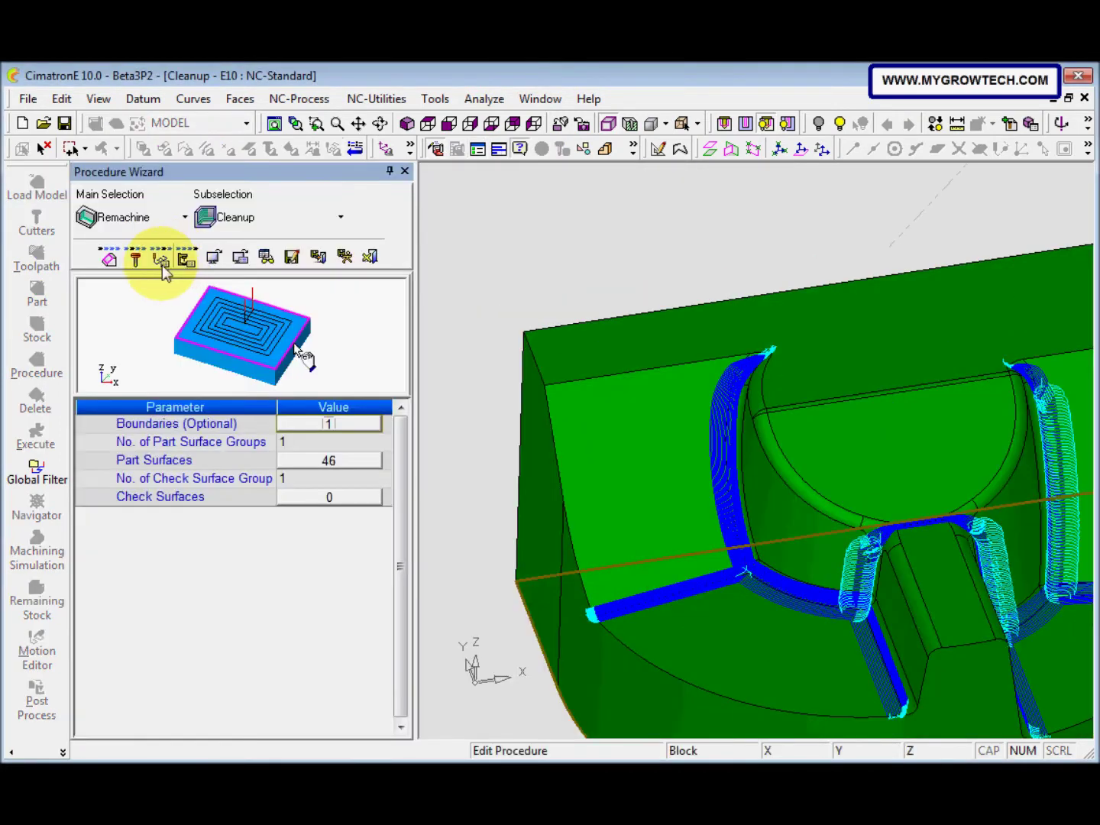
In RM-Cleanup_8's motion parameters, choose All Along for Machined Regions and check Create Auxiliary Contours.
{"action": "left_click", "coordinate": [163, 263]}
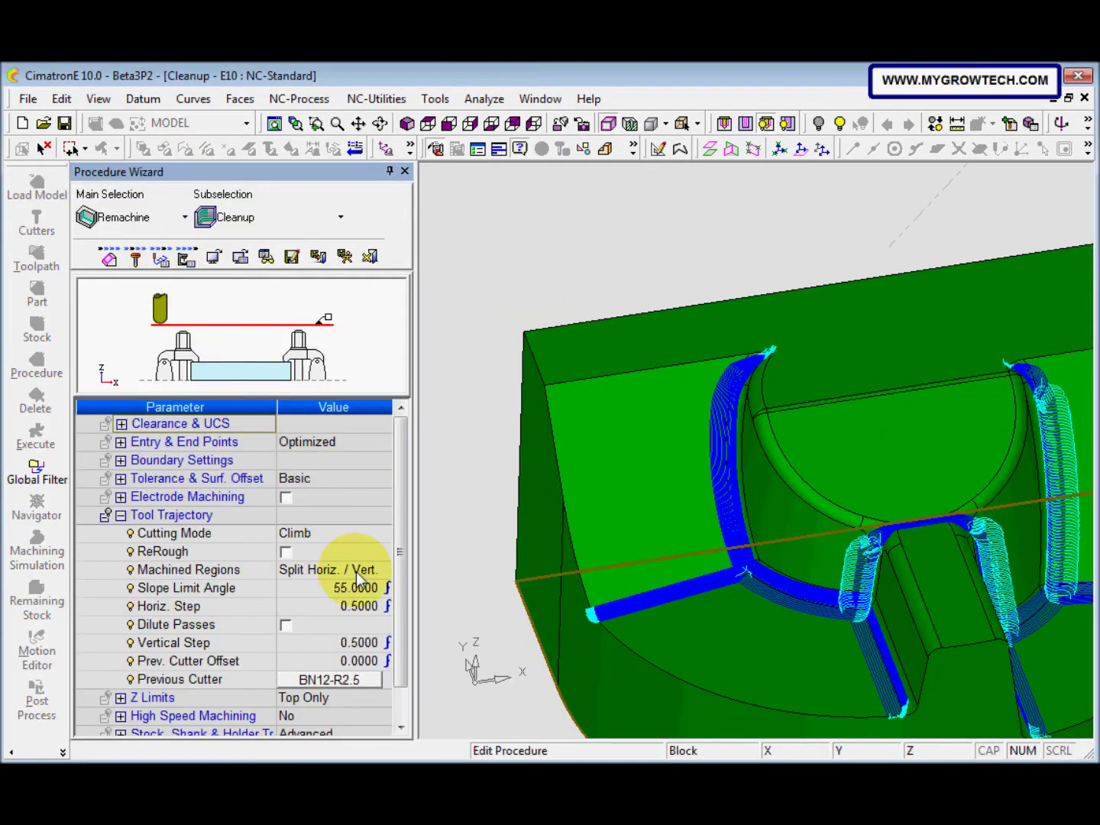
{"action": "left_click", "coordinate": [382, 572]}
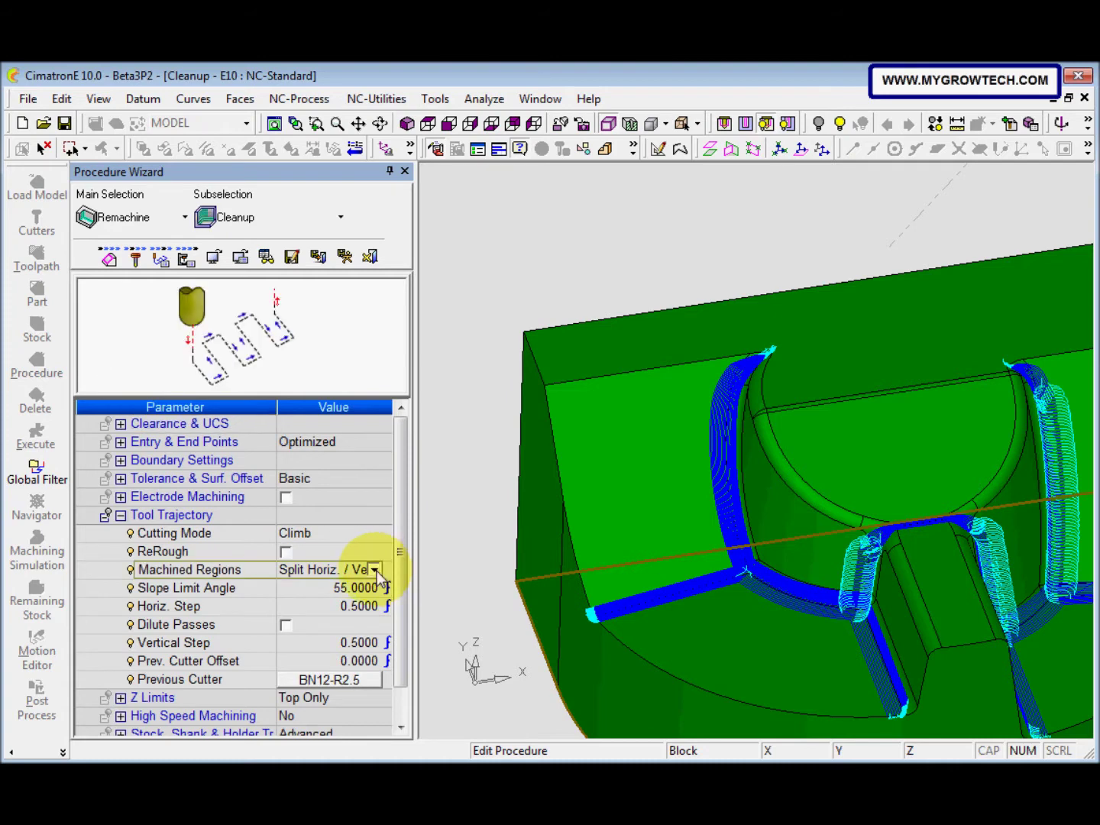
{"action": "left_click", "coordinate": [375, 570]}
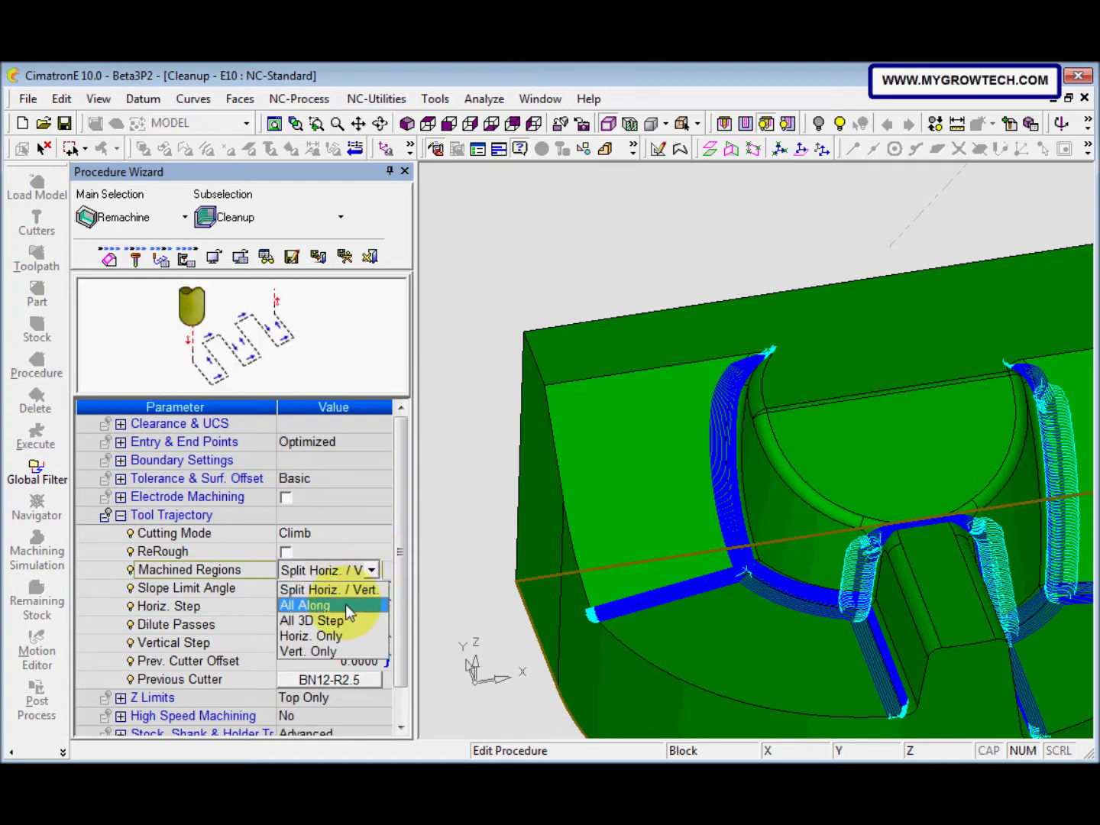
{"action": "left_click", "coordinate": [347, 608]}
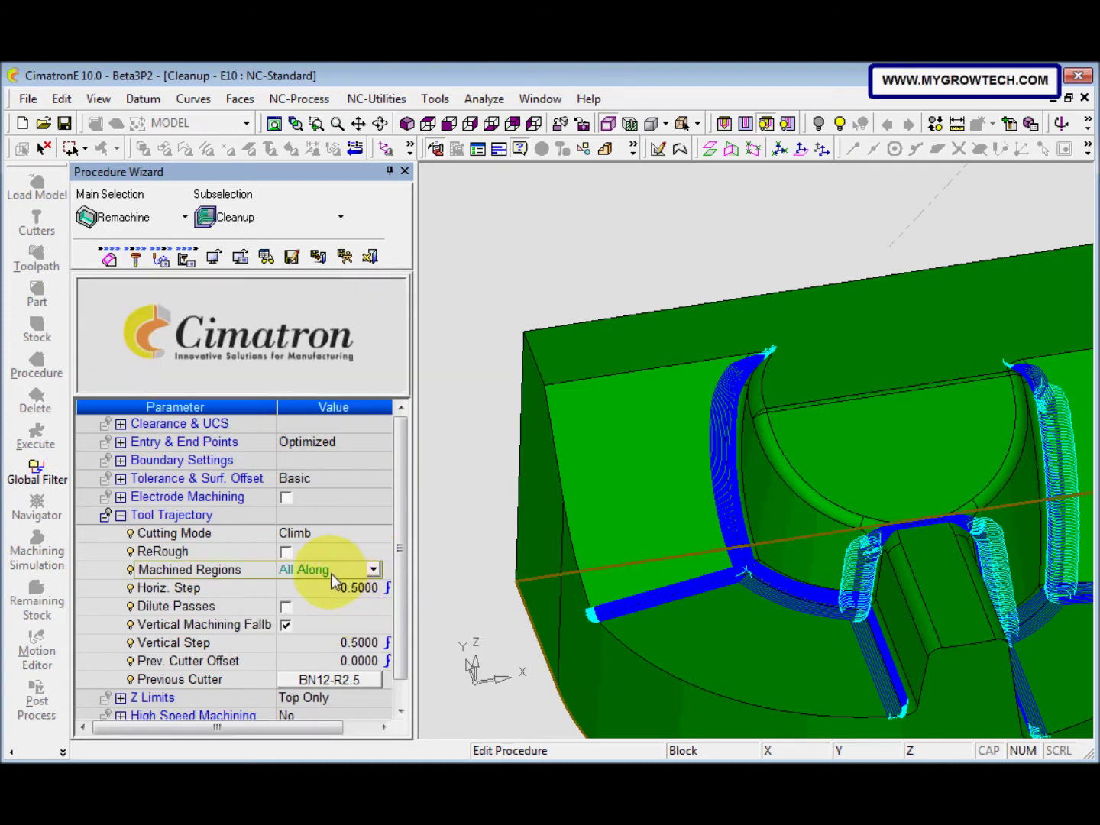
{"action": "left_click_drag", "start_coordinate": [397, 527], "coordinate": [400, 550]}
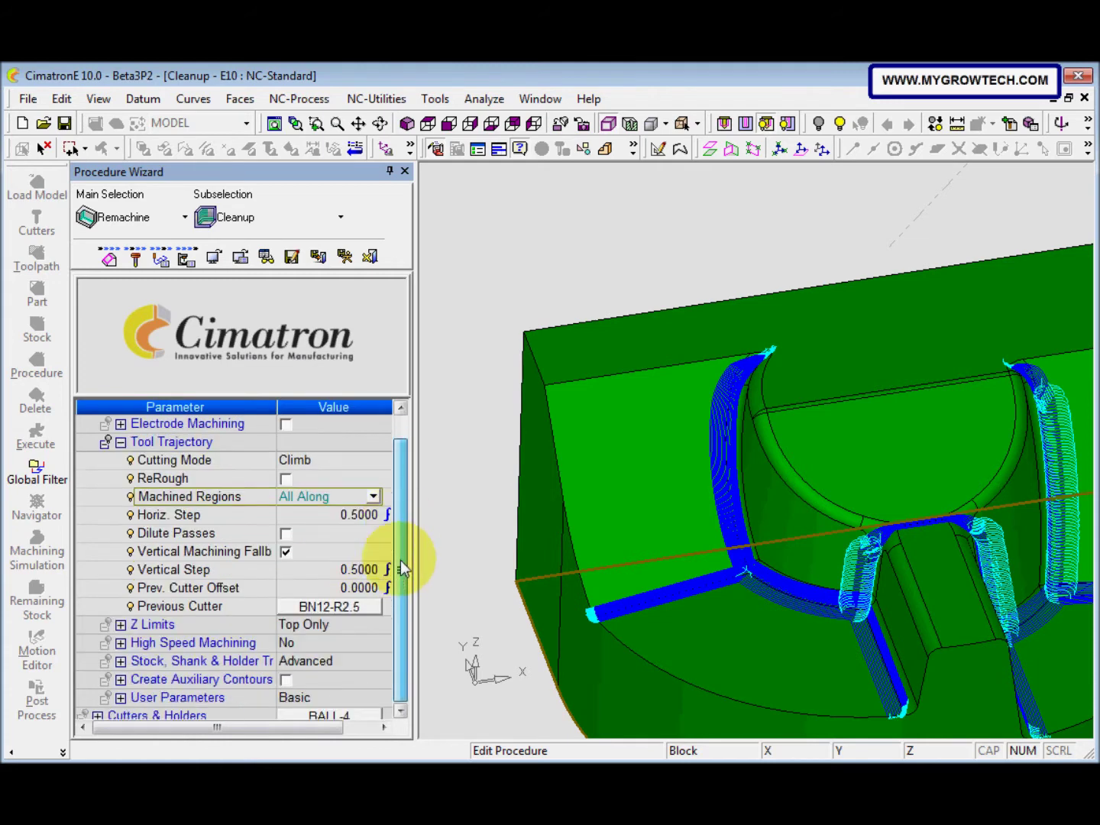
{"action": "left_click", "coordinate": [287, 681]}
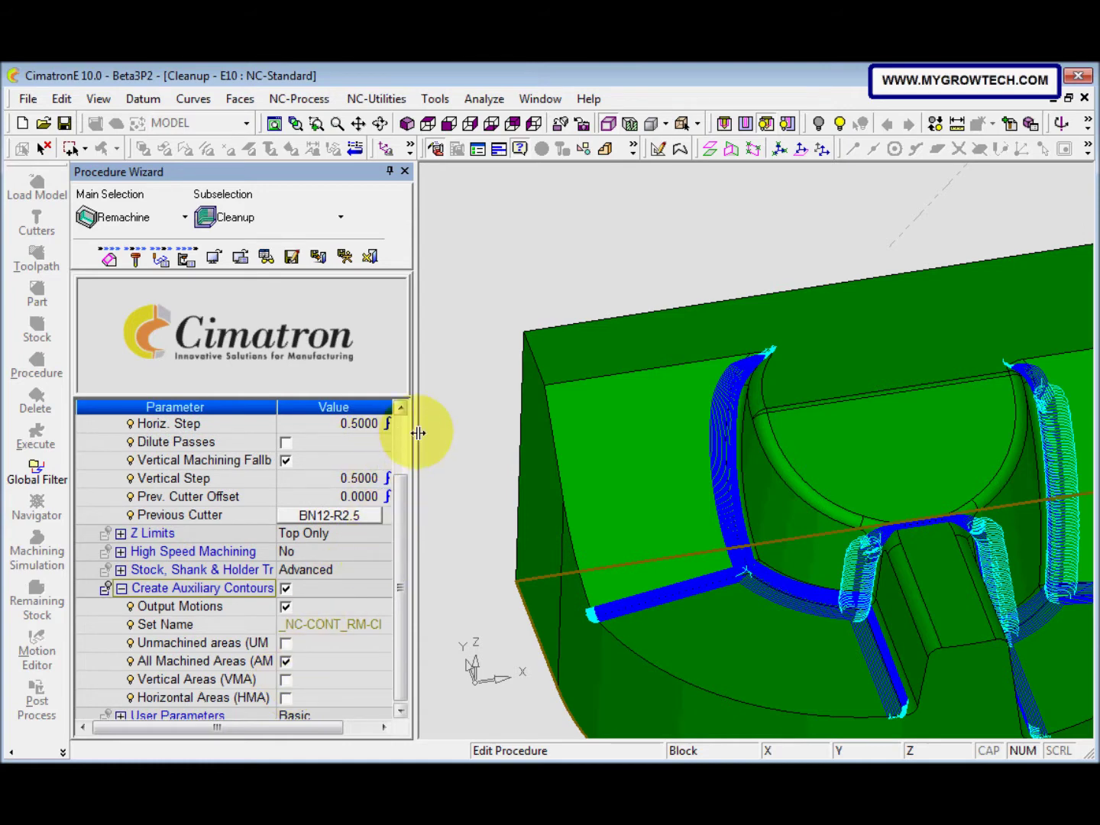
{"action": "right_click", "coordinate": [463, 399]}
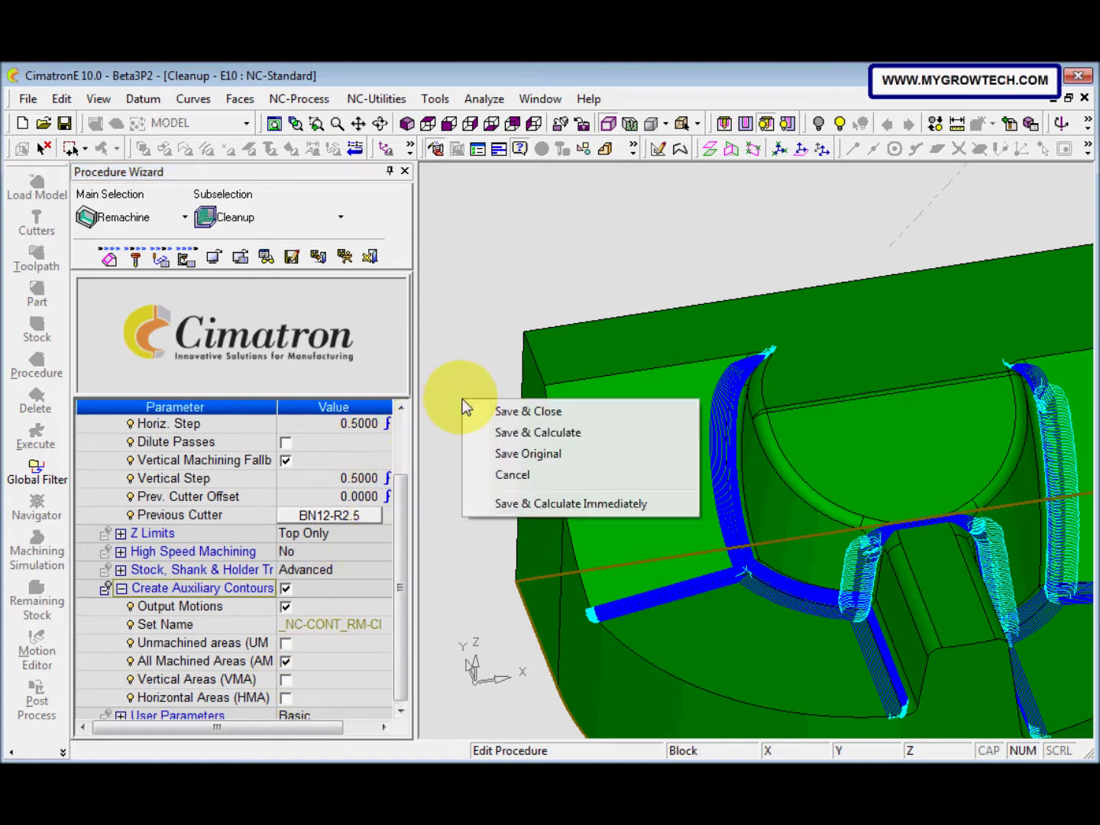
Save and calculate RM-Cleanup_8 despite the cutter mismatch, then hide its toolpath and rotate the part.
{"action": "left_click", "coordinate": [507, 433]}
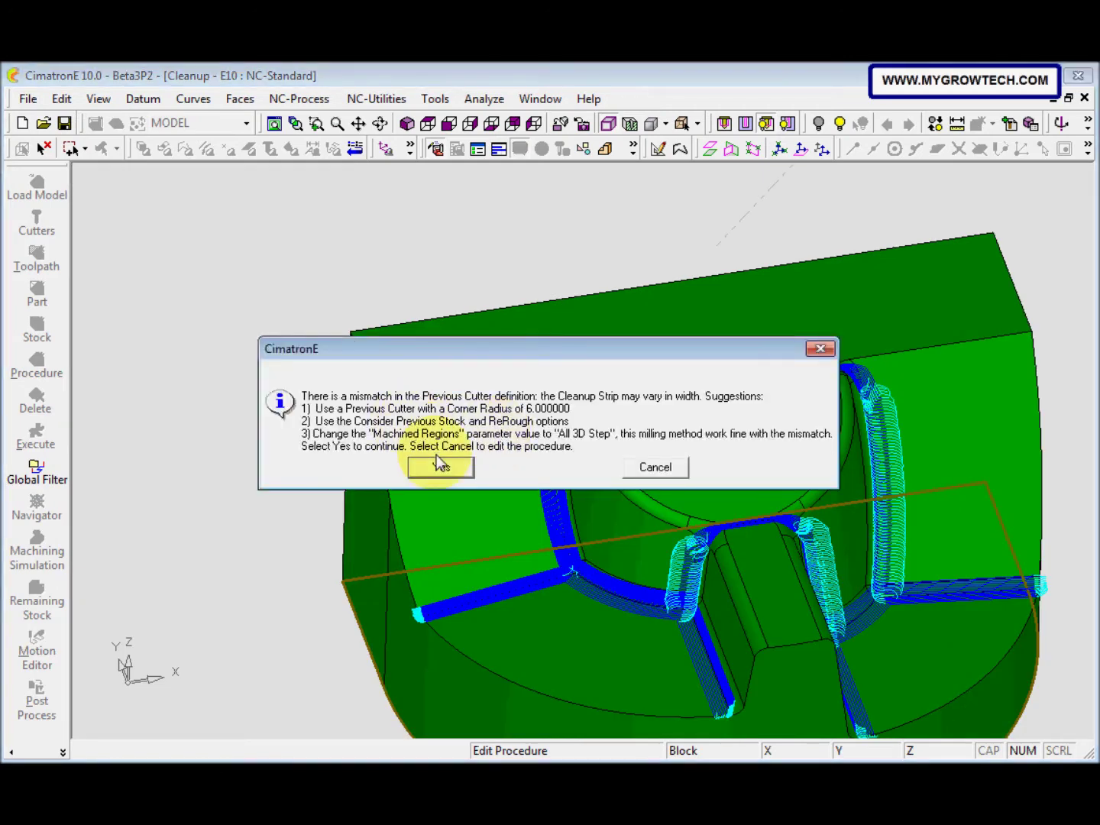
{"action": "left_click", "coordinate": [440, 465]}
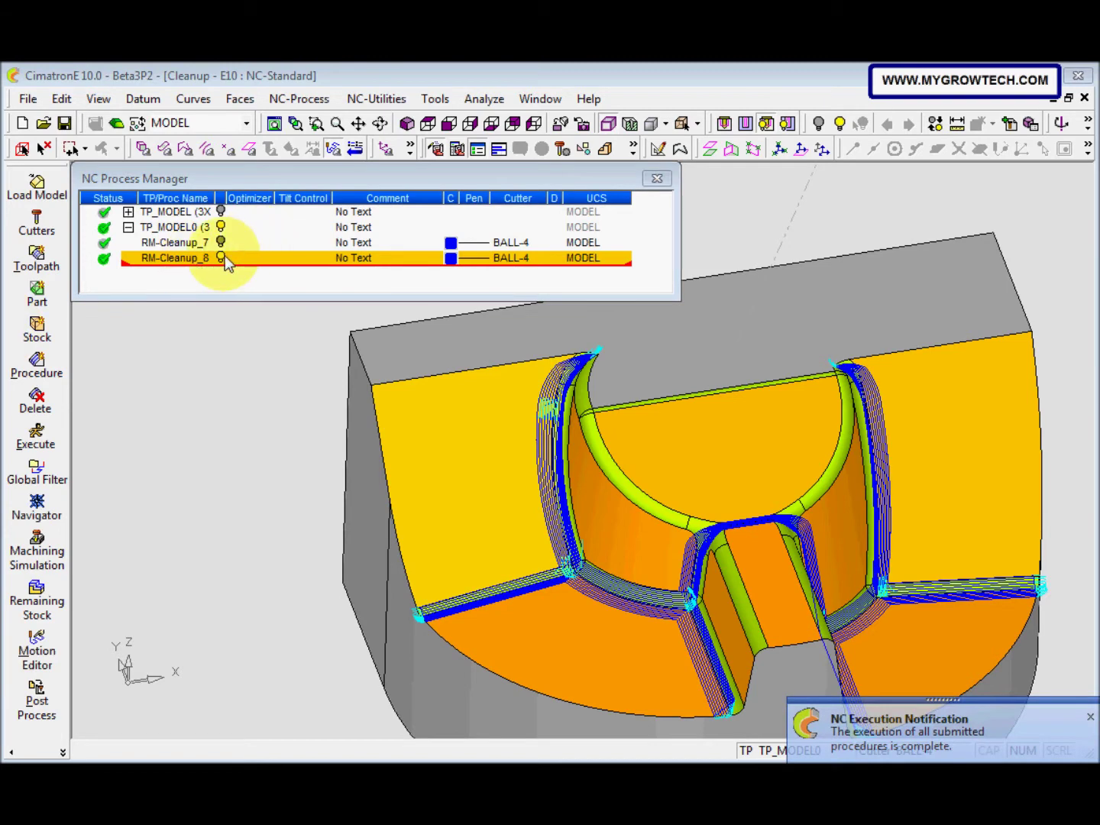
{"action": "left_click", "coordinate": [222, 258]}
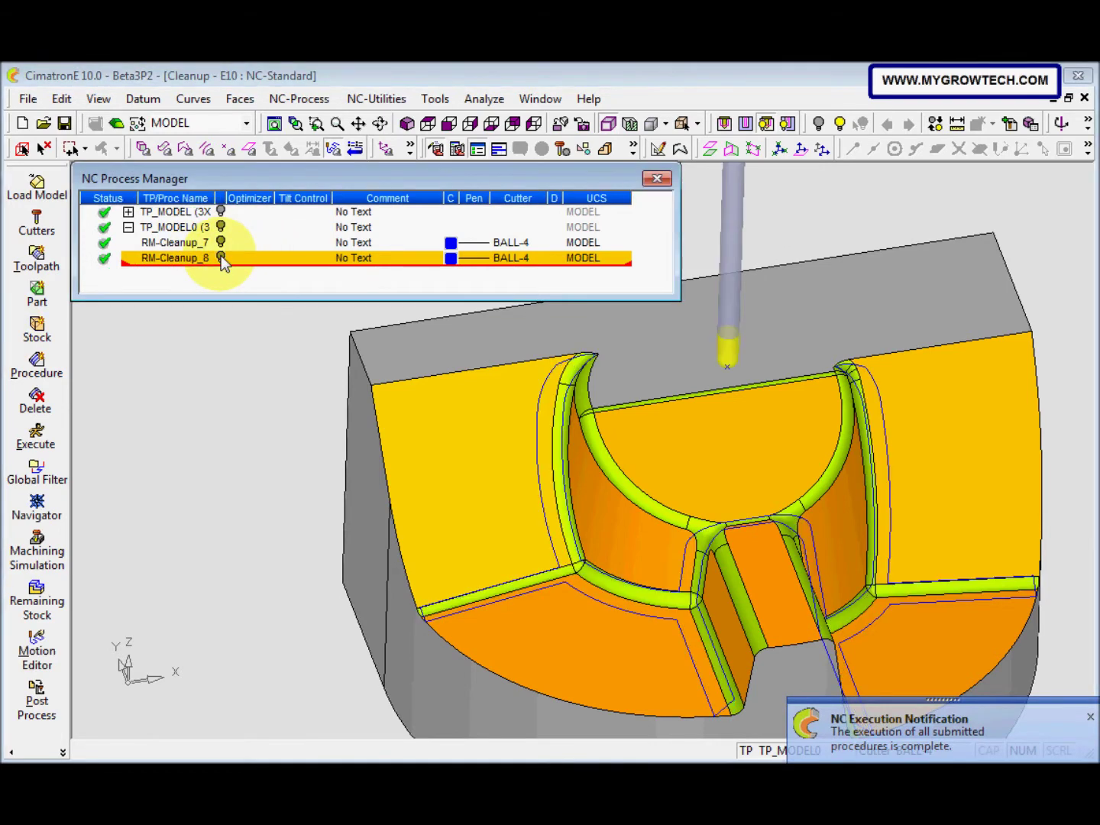
{"action": "middle_click_drag", "start_coordinate": [356, 394], "coordinate": [452, 467]}
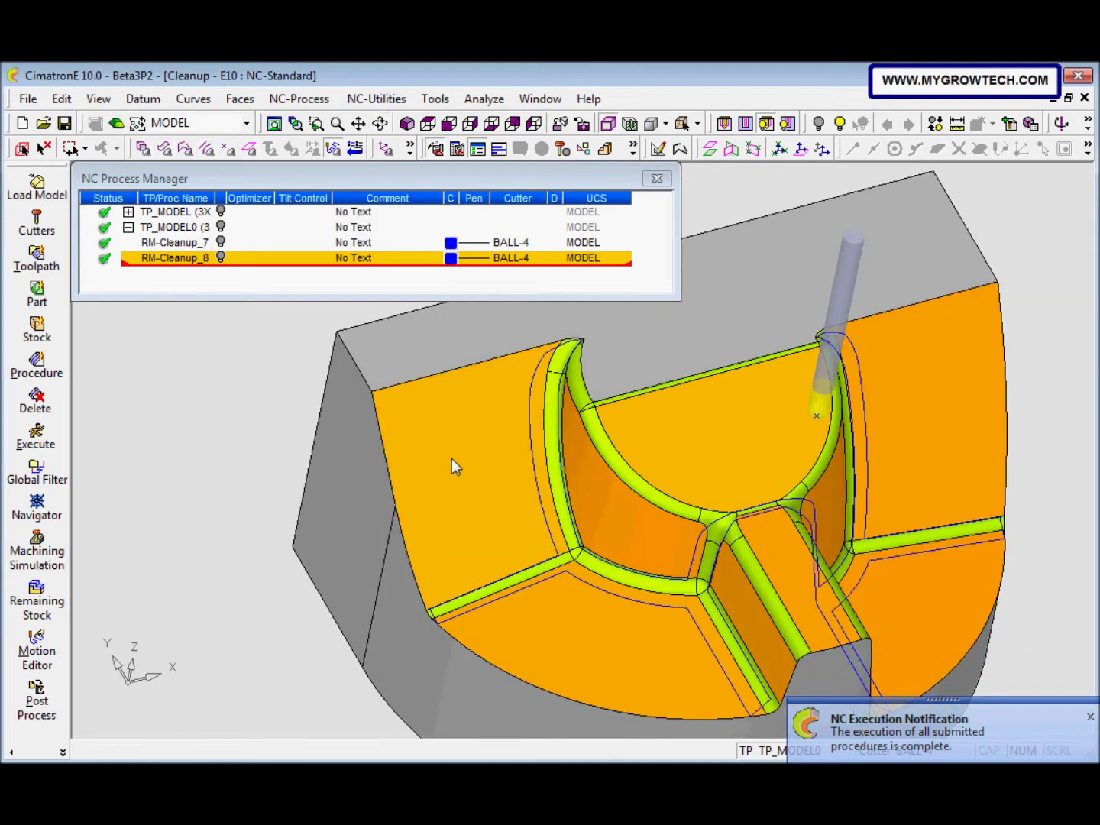
{"action": "scroll", "coordinate": [471, 393], "scroll_direction": "up", "scroll_amount": 2}
{"action": "middle_click_drag", "start_coordinate": [471, 394], "coordinate": [370, 500]}
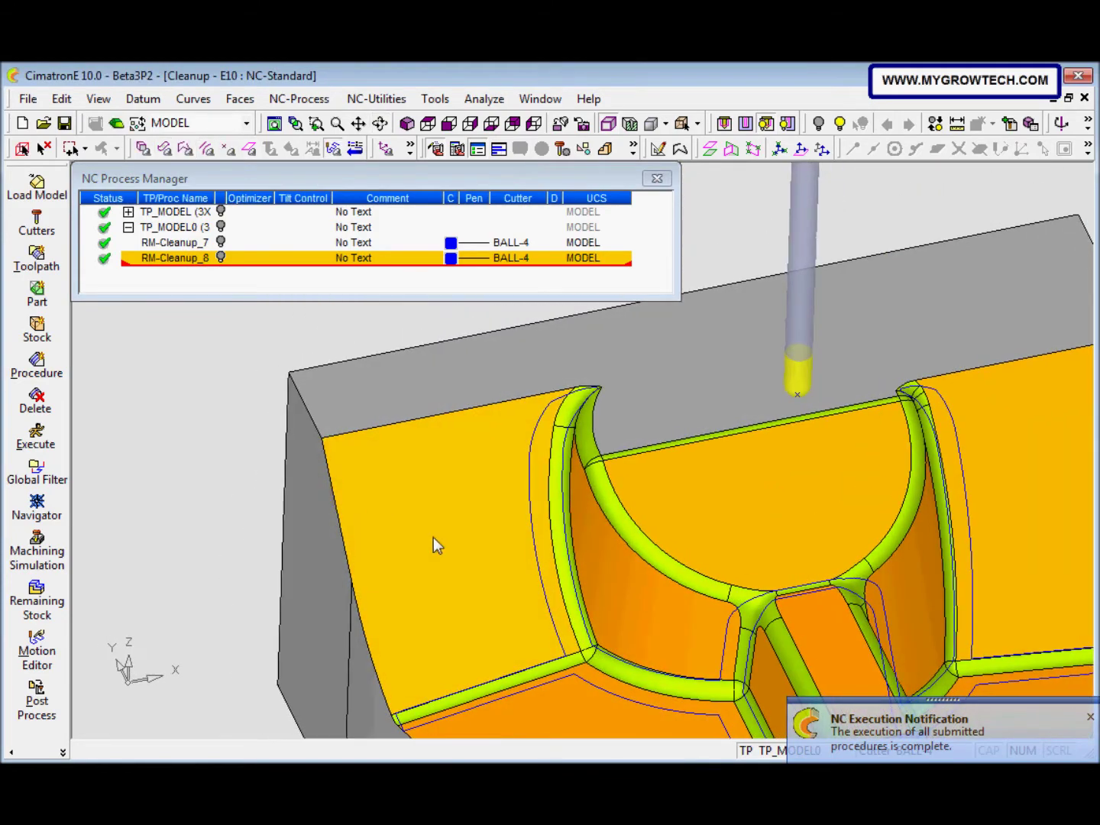
{"action": "middle_click_drag", "start_coordinate": [434, 539], "coordinate": [645, 563]}
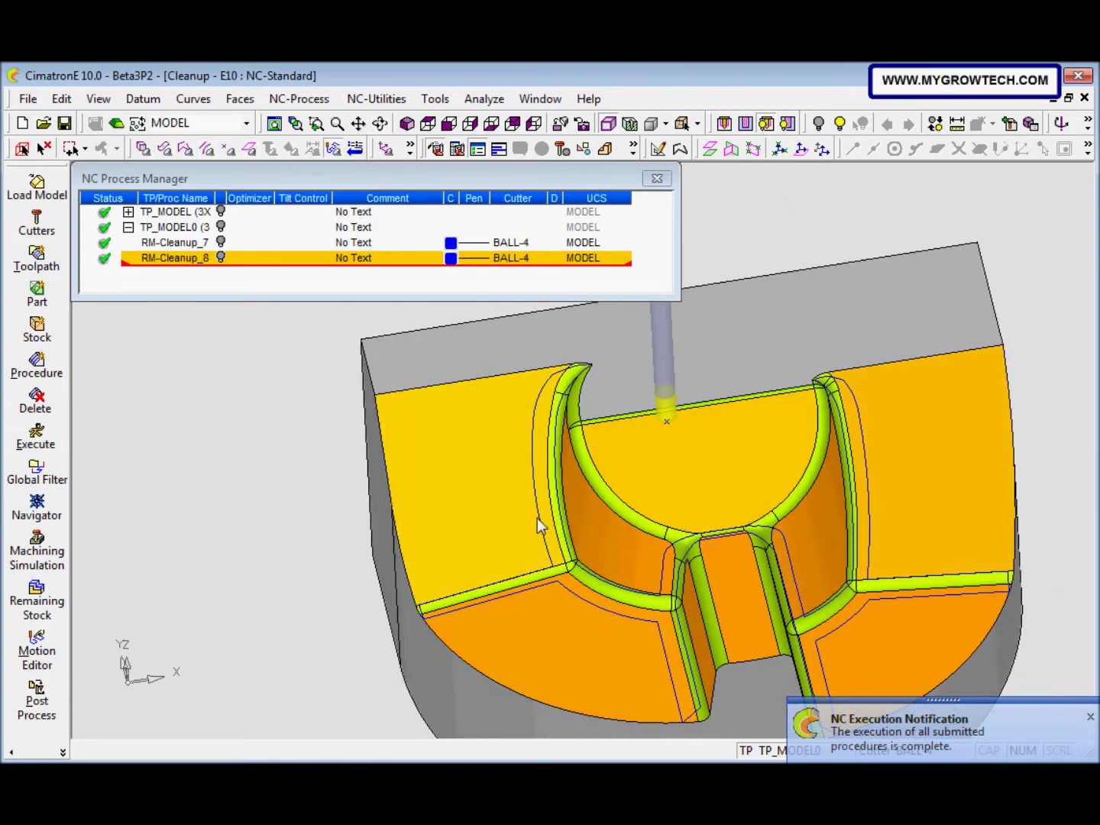
Copy RM-Cleanup_8, paste it as RM-Cleanup_9, and open the copy for editing.
{"action": "left_click", "coordinate": [220, 319]}
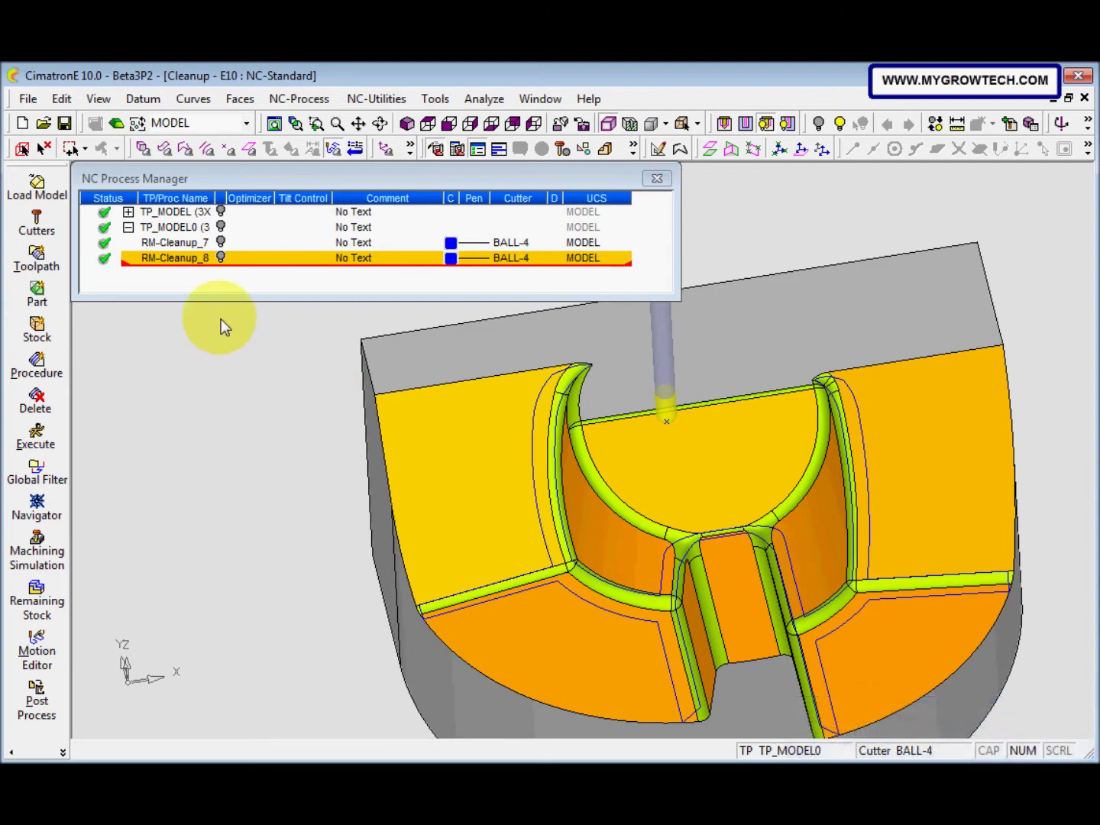
{"action": "right_click", "coordinate": [190, 262]}
{"action": "left_click", "coordinate": [225, 250]}
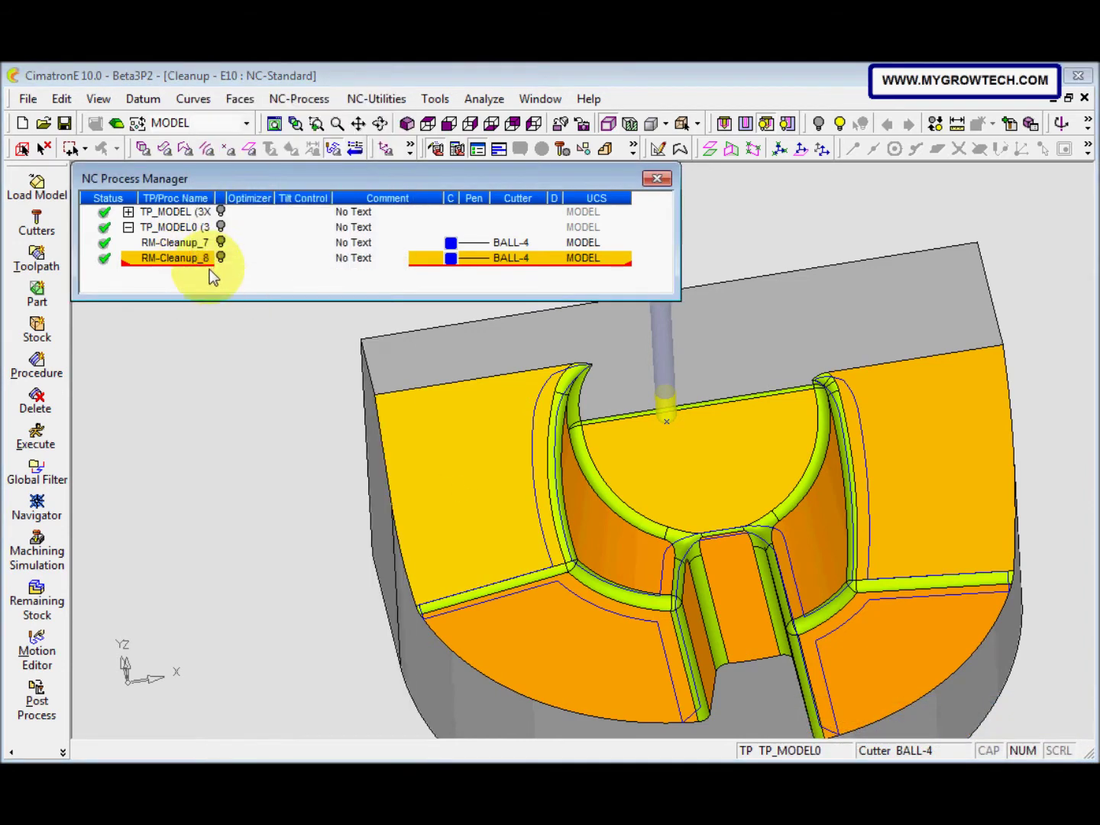
{"action": "right_click", "coordinate": [210, 271]}
{"action": "left_click", "coordinate": [259, 270]}
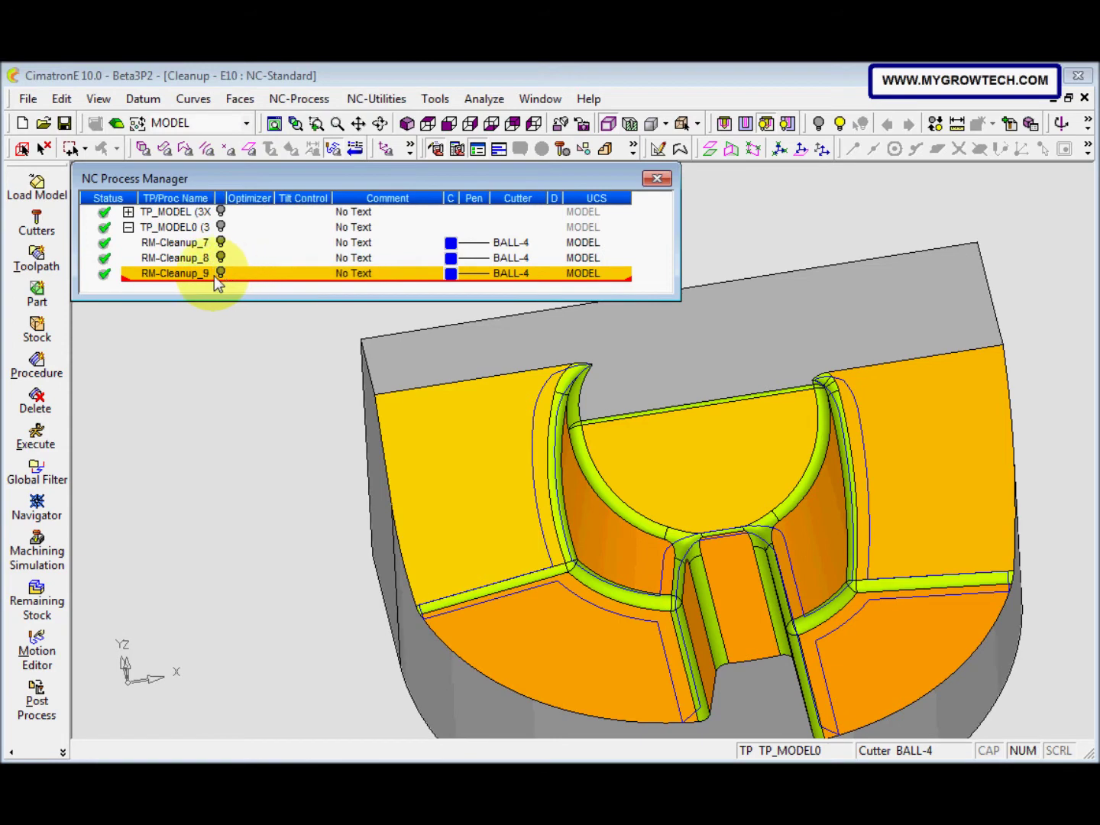
{"action": "double_click", "coordinate": [180, 275]}
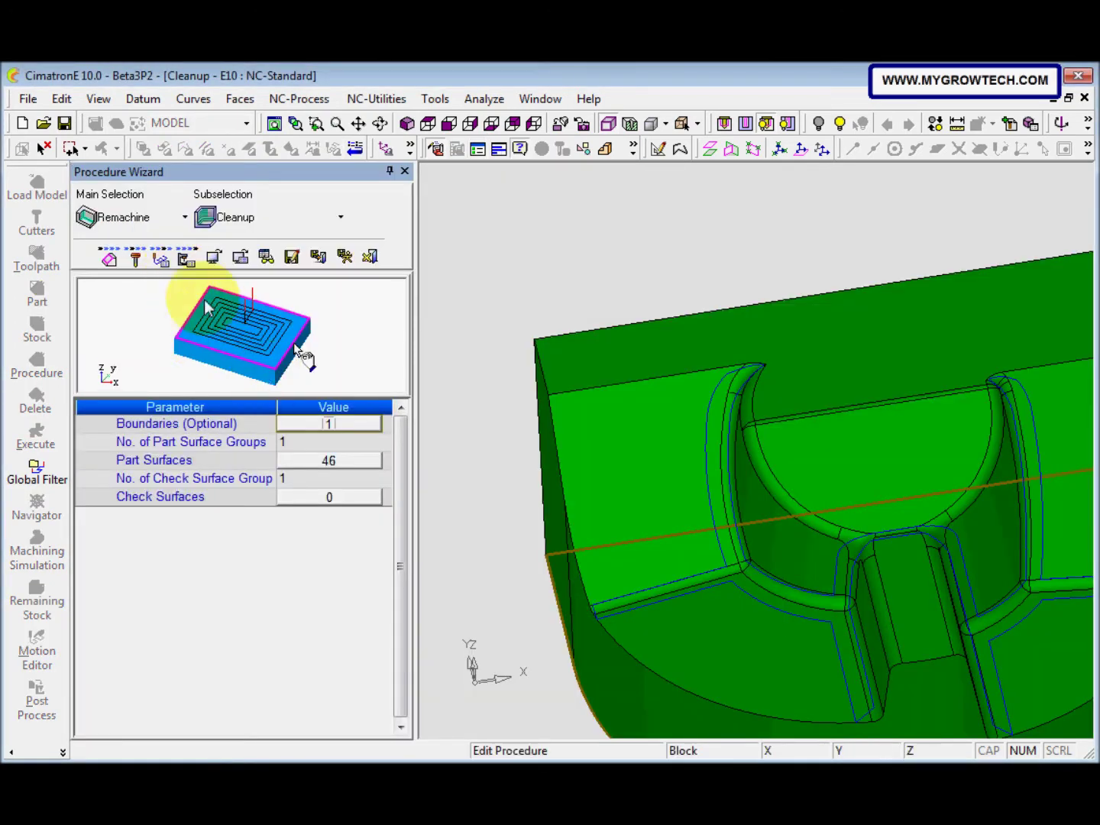
Set RM-Cleanup_9's Machined Regions to All 3D Step.
{"action": "left_click", "coordinate": [186, 258]}
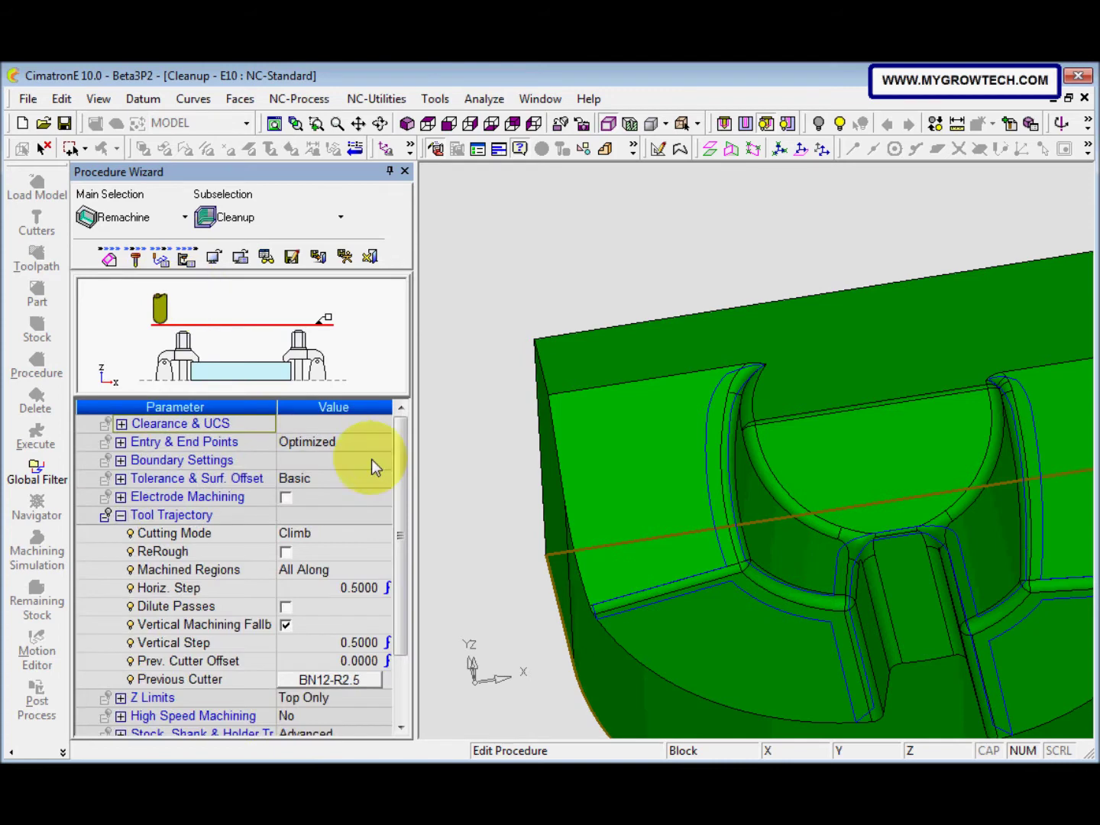
{"action": "left_click", "coordinate": [382, 574]}
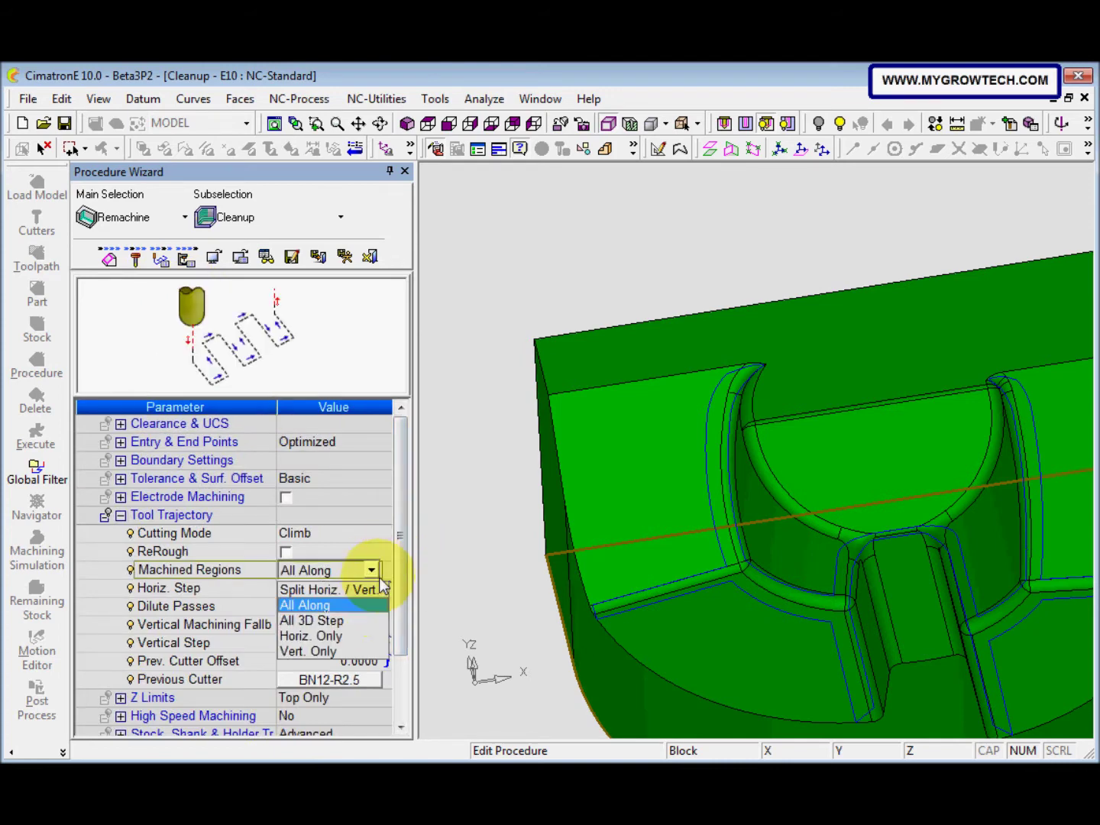
{"action": "left_click", "coordinate": [356, 620]}
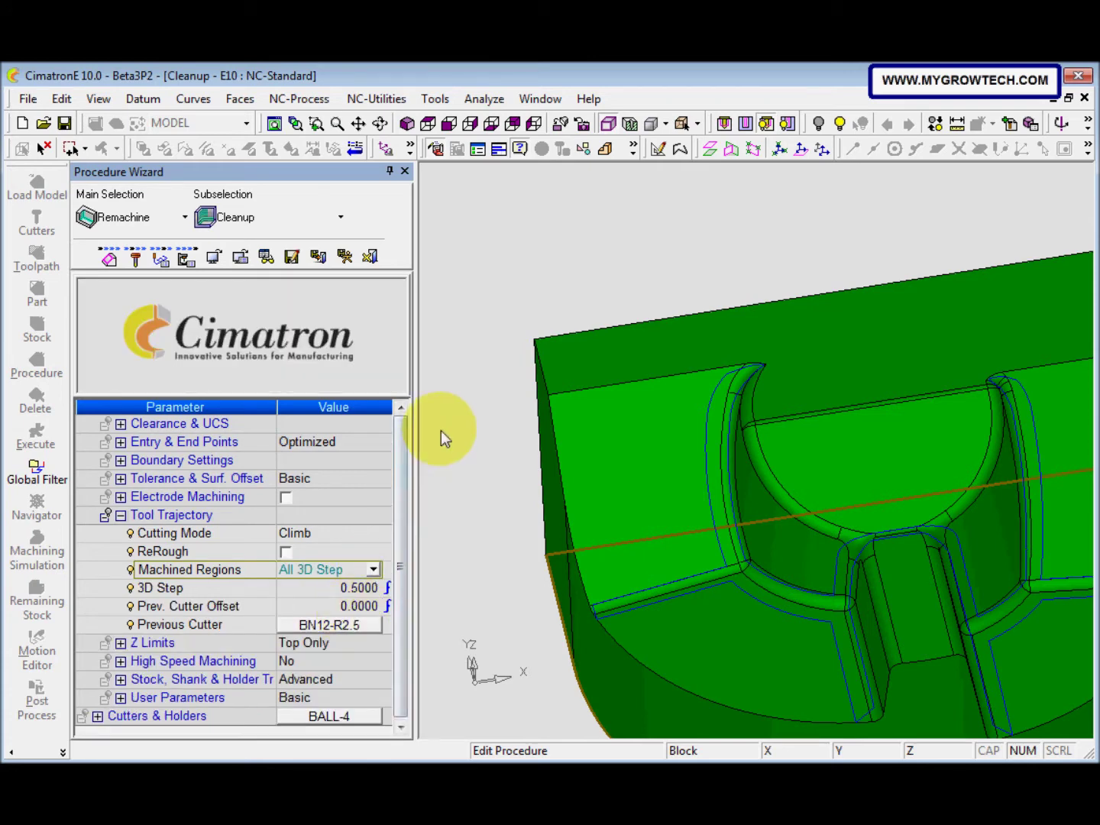
Save and calculate RM-Cleanup_9 immediately, then compare toolpath visibility of RM-Cleanup_8 and RM-Cleanup_9.
{"action": "right_click", "coordinate": [450, 371]}
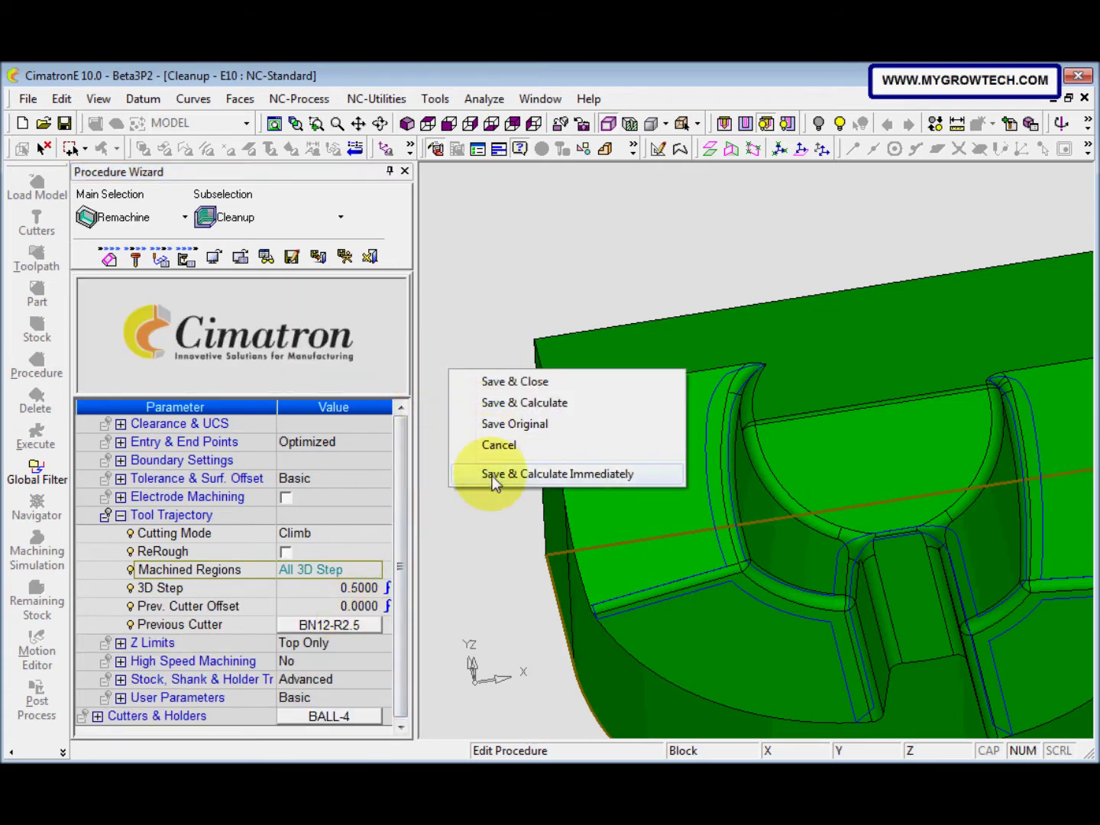
{"action": "left_click", "coordinate": [493, 474]}
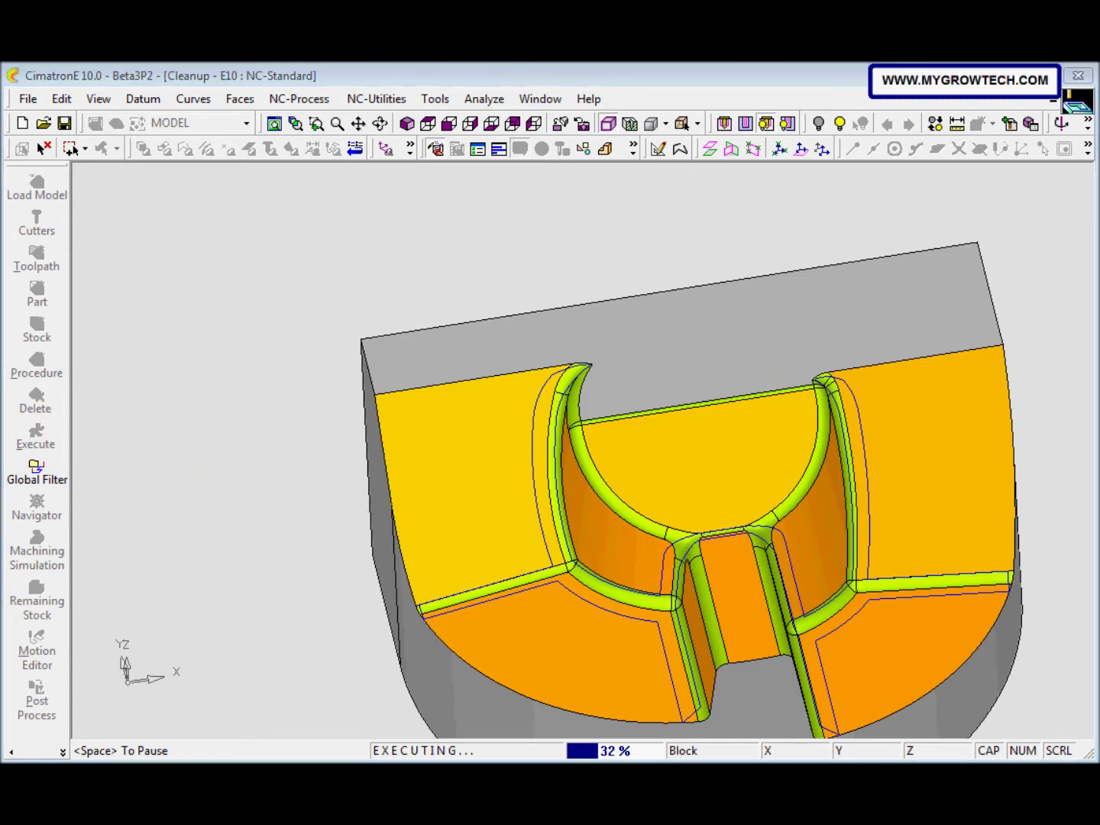
{"action": "left_click", "coordinate": [222, 258]}
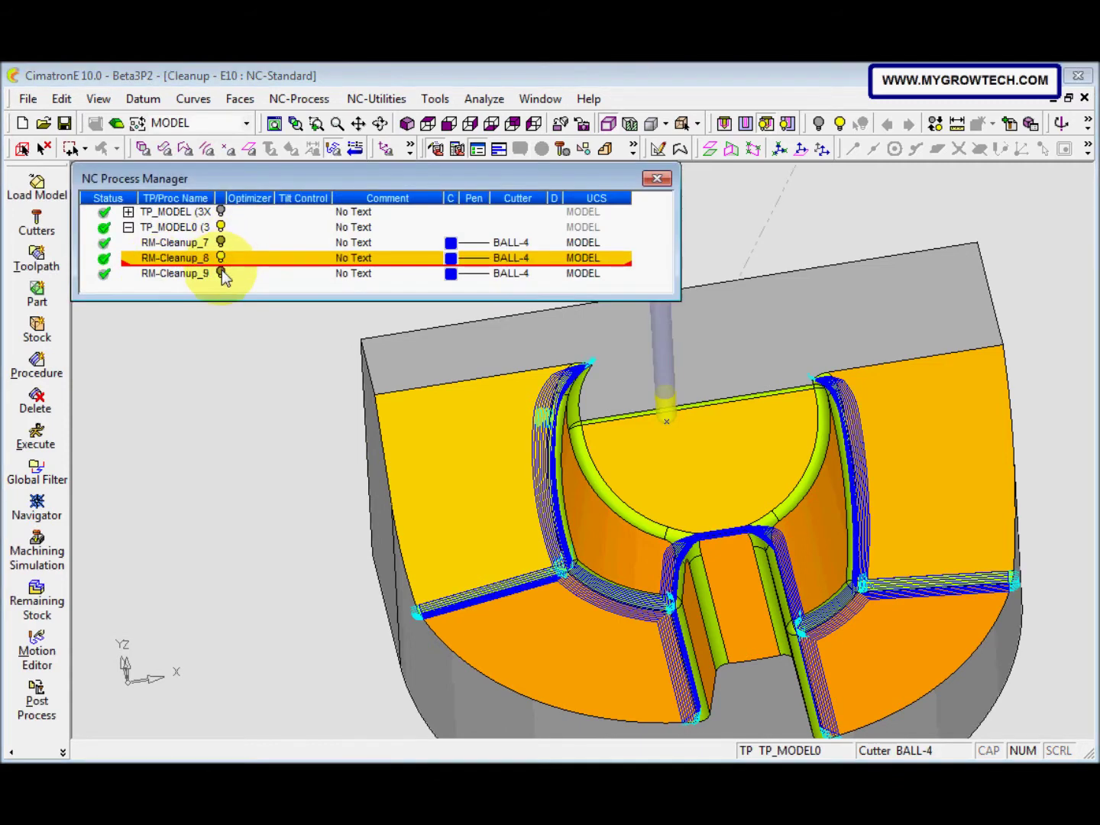
{"action": "left_click", "coordinate": [222, 277]}
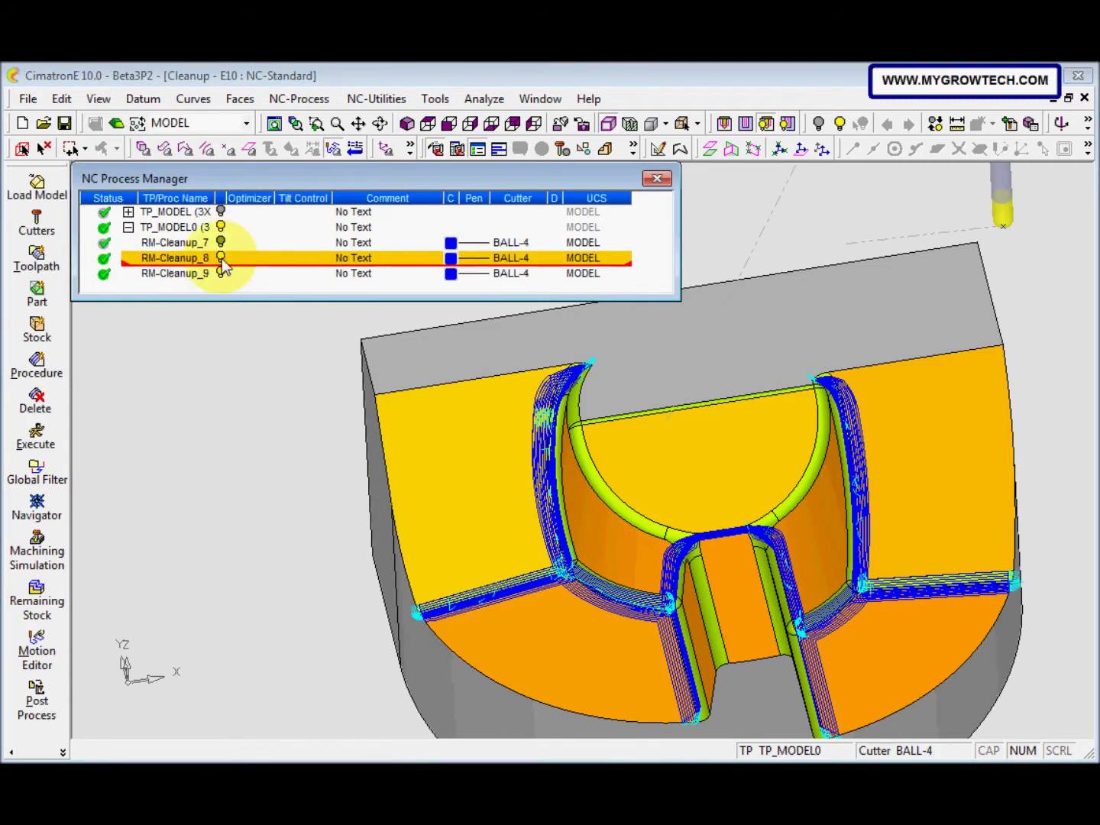
{"action": "left_click", "coordinate": [222, 272]}
Give RM-Cleanup_9 a magenta pen colour and show RM-Cleanup_8's toolpath again.
{"action": "left_click", "coordinate": [451, 274]}
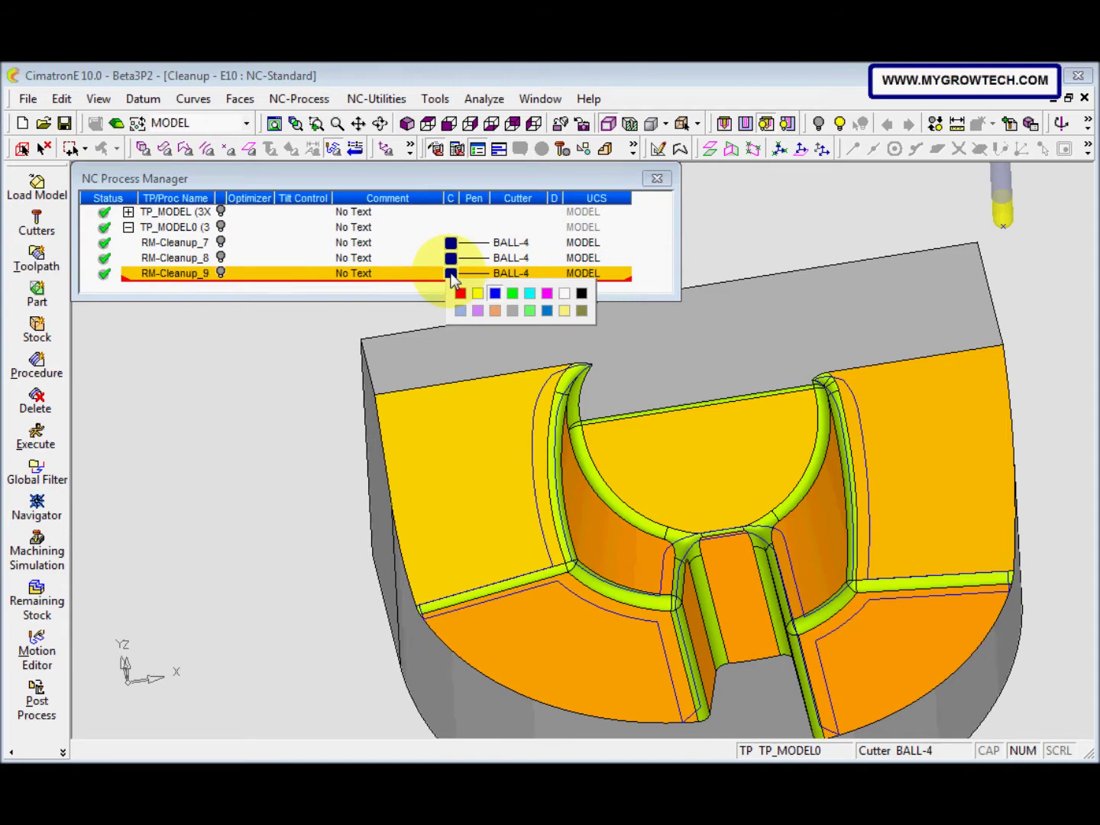
{"action": "left_click", "coordinate": [546, 295]}
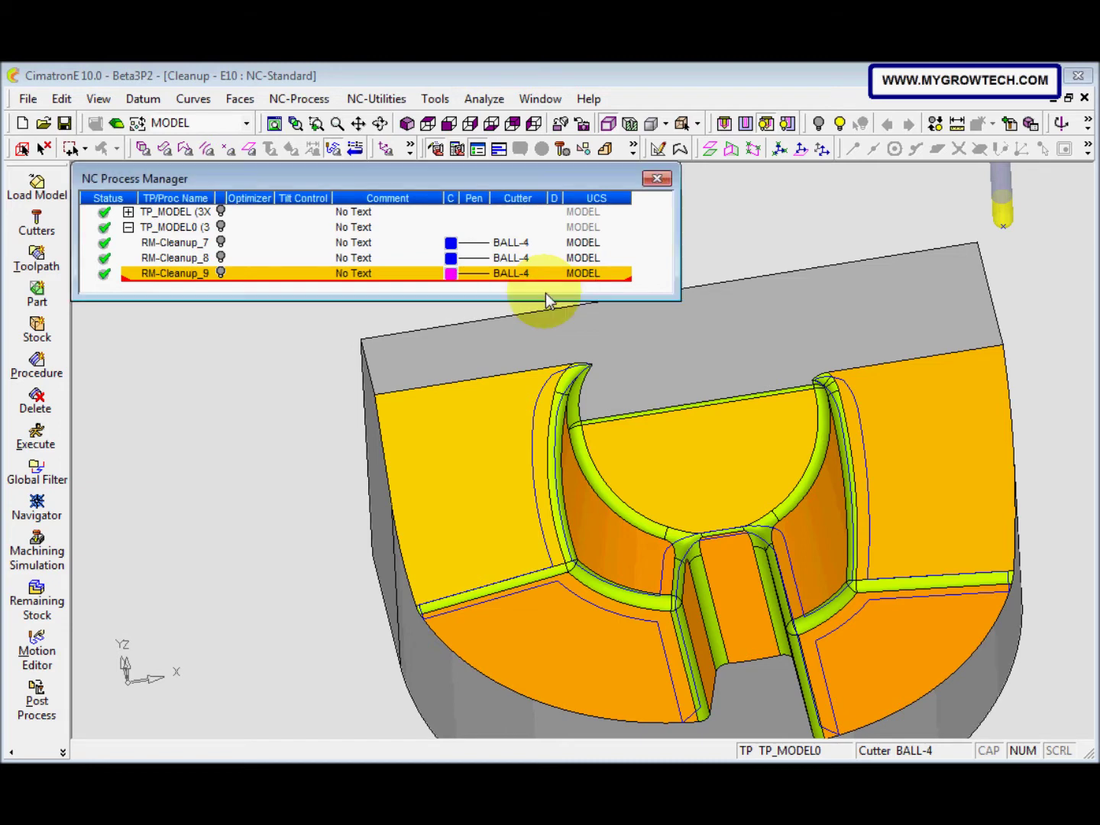
{"action": "left_click", "coordinate": [221, 257]}
Show RM-Cleanup_9 with RM-Cleanup_8, then orient the part toward the left fillet and second slot.
{"action": "left_click", "coordinate": [222, 273]}
{"action": "middle_click_drag", "start_coordinate": [412, 437], "coordinate": [496, 499]}
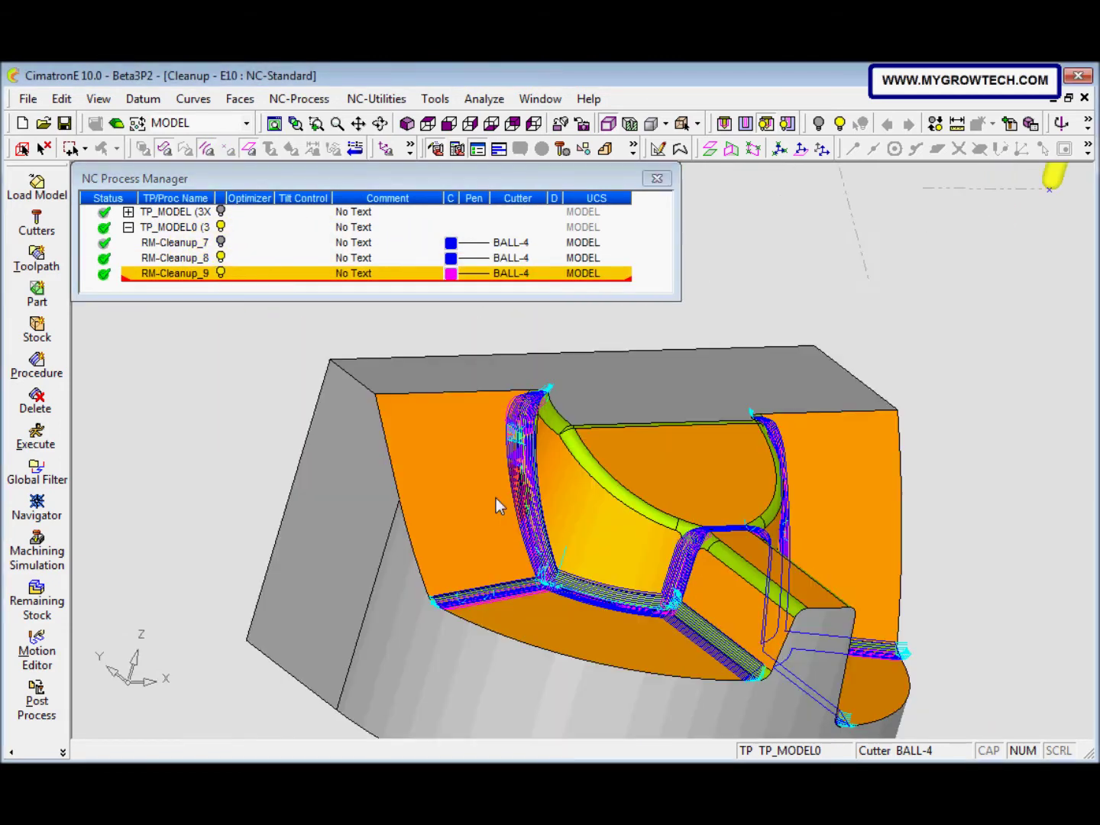
{"action": "scroll", "coordinate": [496, 499], "scroll_direction": "up", "scroll_amount": 5}
{"action": "middle_click_drag", "start_coordinate": [524, 436], "coordinate": [596, 503], "text": "ctrl"}
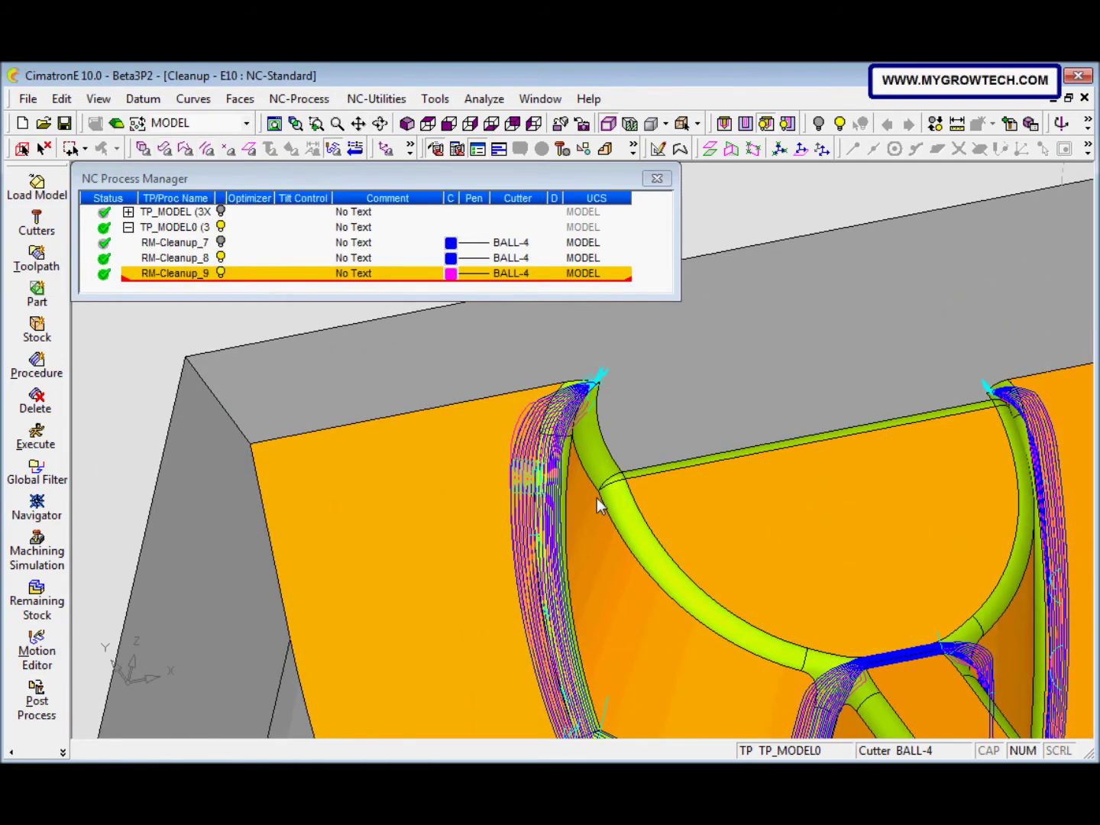
{"action": "scroll", "coordinate": [437, 478], "scroll_direction": "up", "scroll_amount": 2}
{"action": "scroll", "coordinate": [471, 438], "scroll_direction": "up", "scroll_amount": 2}
{"action": "middle_click_drag", "start_coordinate": [470, 438], "coordinate": [345, 500]}
{"action": "mouse_move", "coordinate": [434, 502]}
{"action": "middle_mouse_down"}
{"action": "mouse_move", "coordinate": [455, 520]}
{"action": "mouse_move", "coordinate": [418, 505]}
{"action": "middle_mouse_up"}
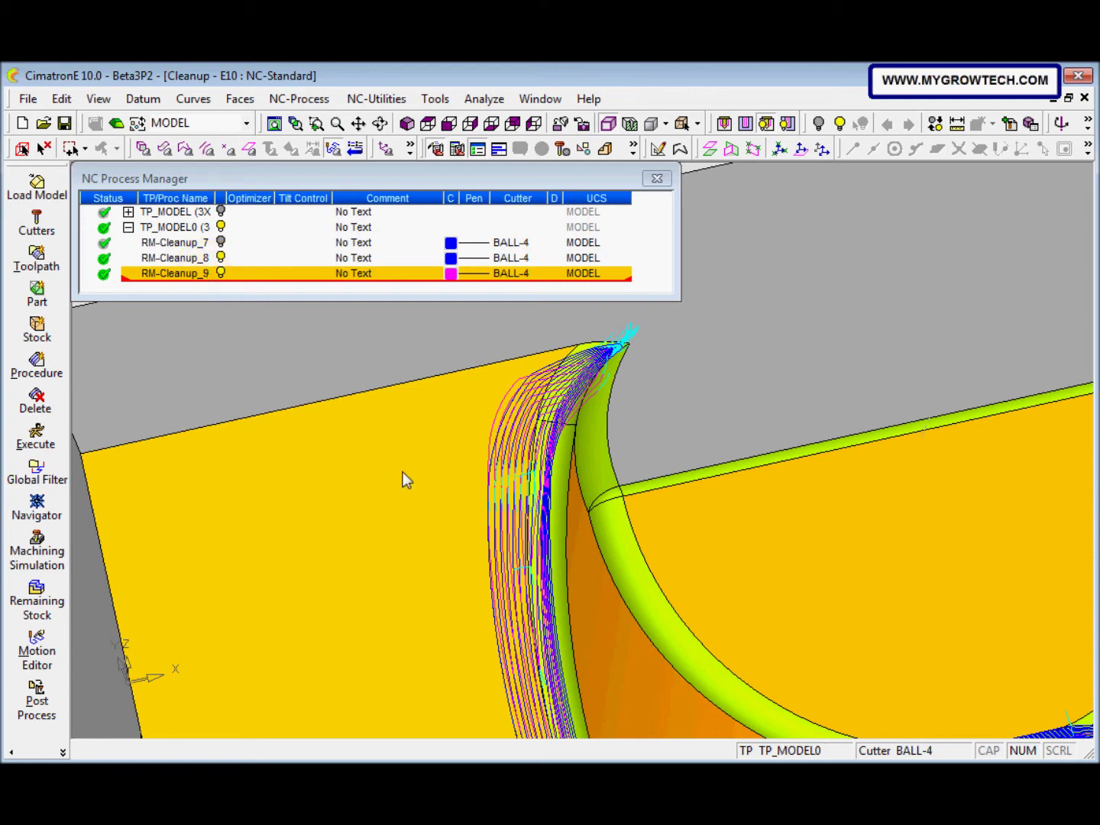
{"action": "middle_click_drag", "start_coordinate": [522, 540], "coordinate": [489, 504]}
Zoom in on the junction of the two toolpaths and orbit around it.
{"action": "right_click", "coordinate": [512, 242]}
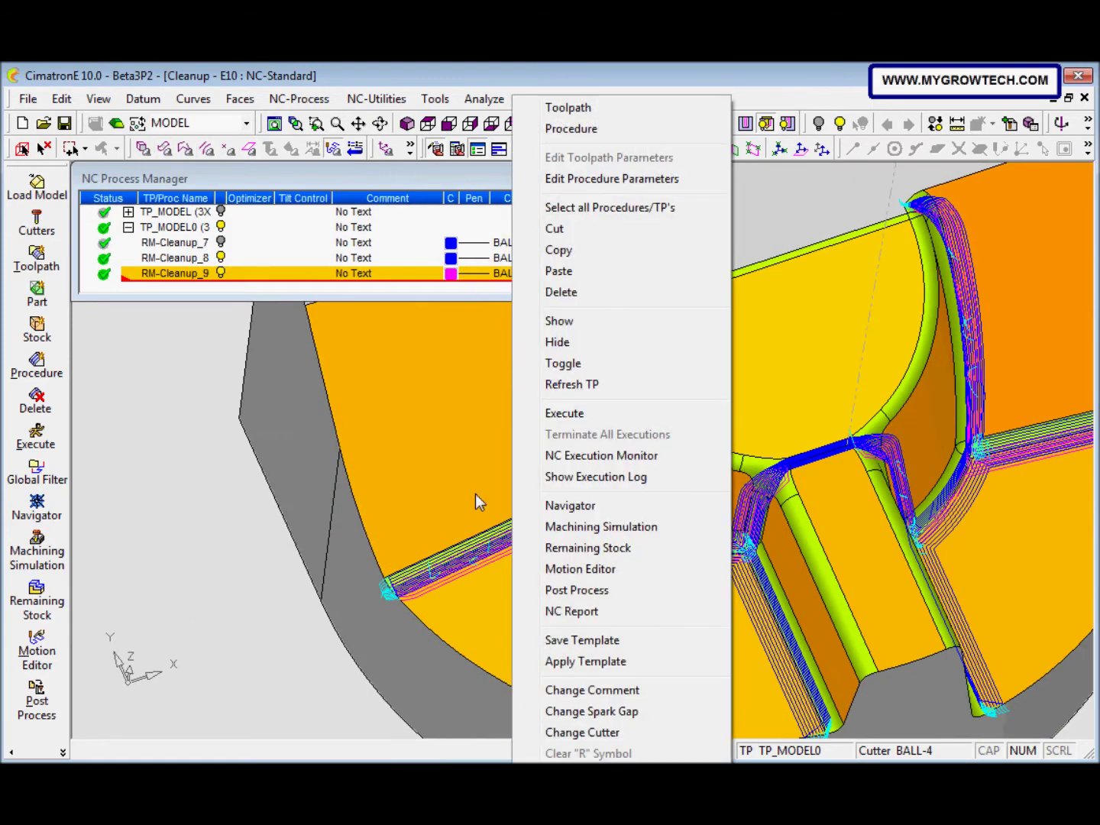
{"action": "left_click", "coordinate": [435, 499]}
{"action": "key", "text": "F1"}
{"action": "left_click_drag", "start_coordinate": [474, 581], "coordinate": [537, 504]}
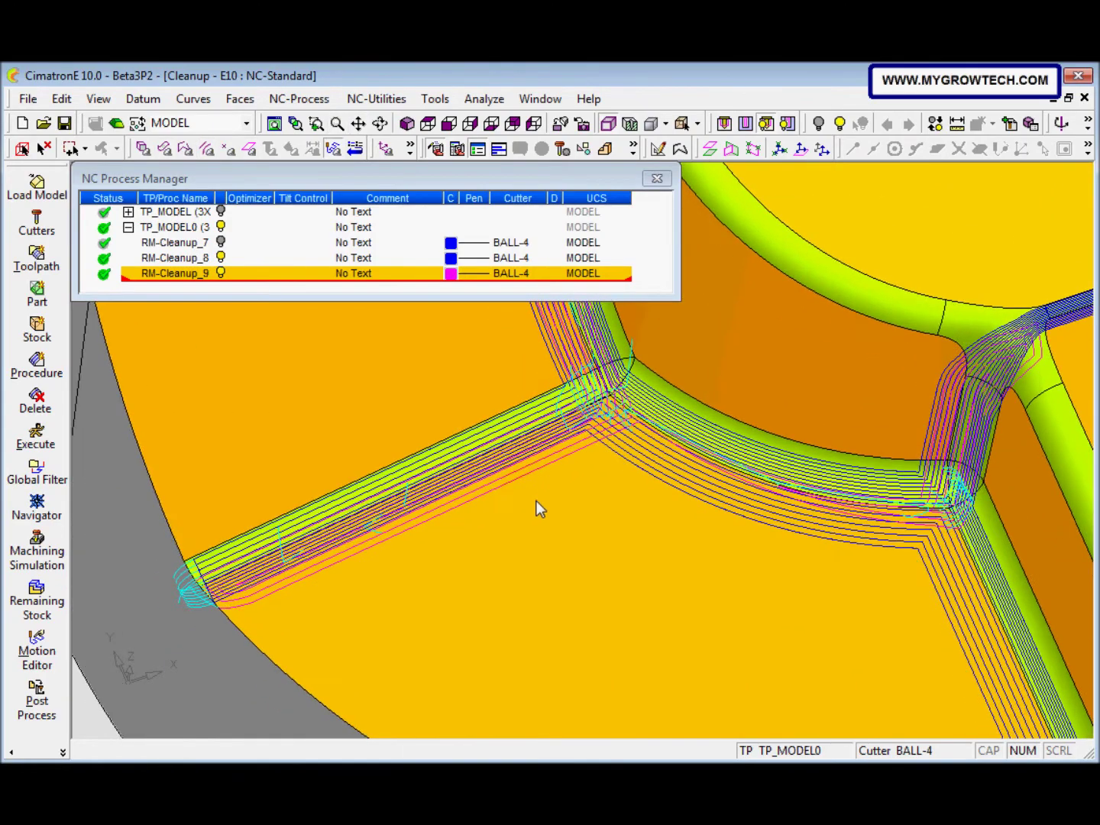
{"action": "middle_click_drag", "start_coordinate": [537, 508], "coordinate": [526, 340]}
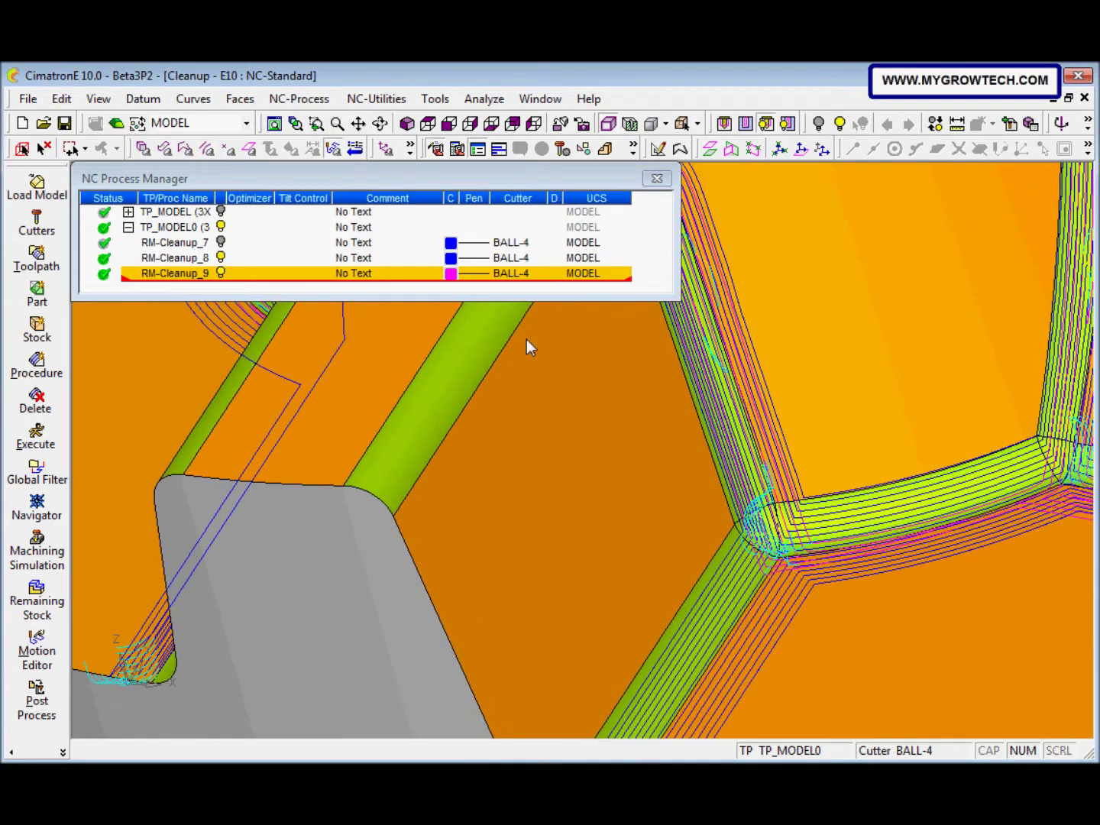
{"action": "left_click", "coordinate": [455, 276]}
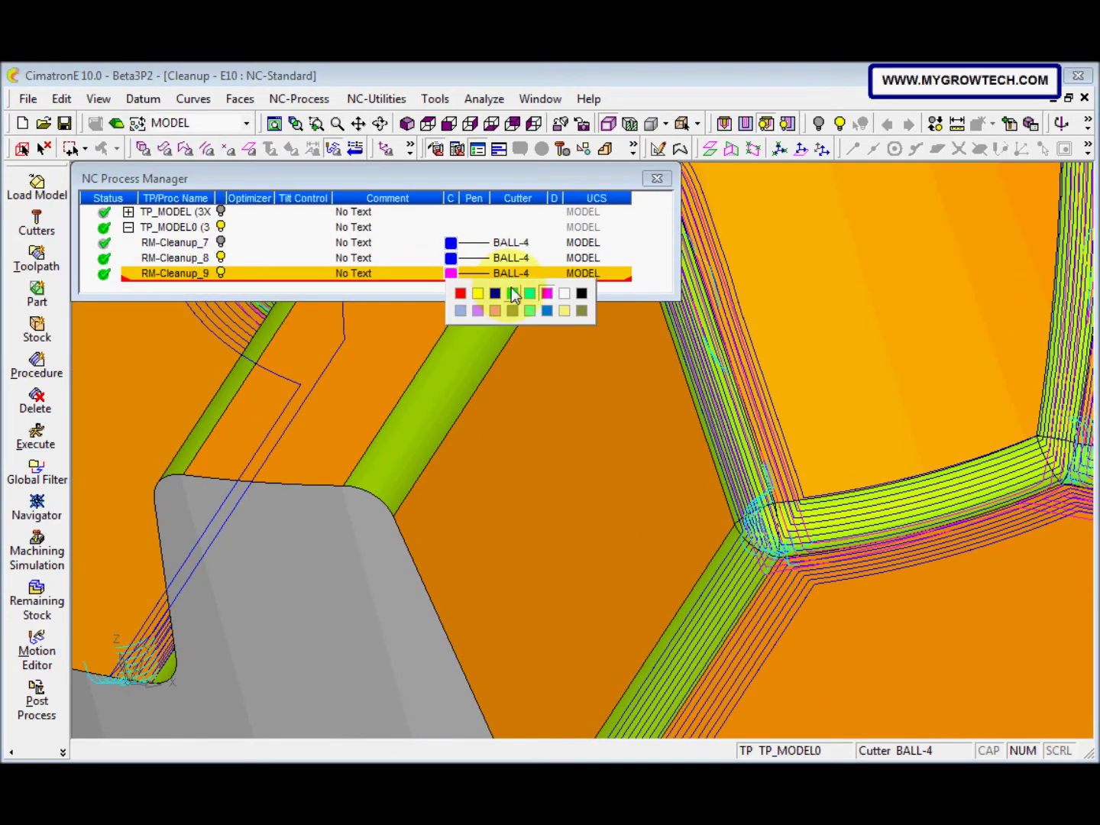
{"action": "left_click", "coordinate": [513, 289]}
{"action": "left_click", "coordinate": [458, 280]}
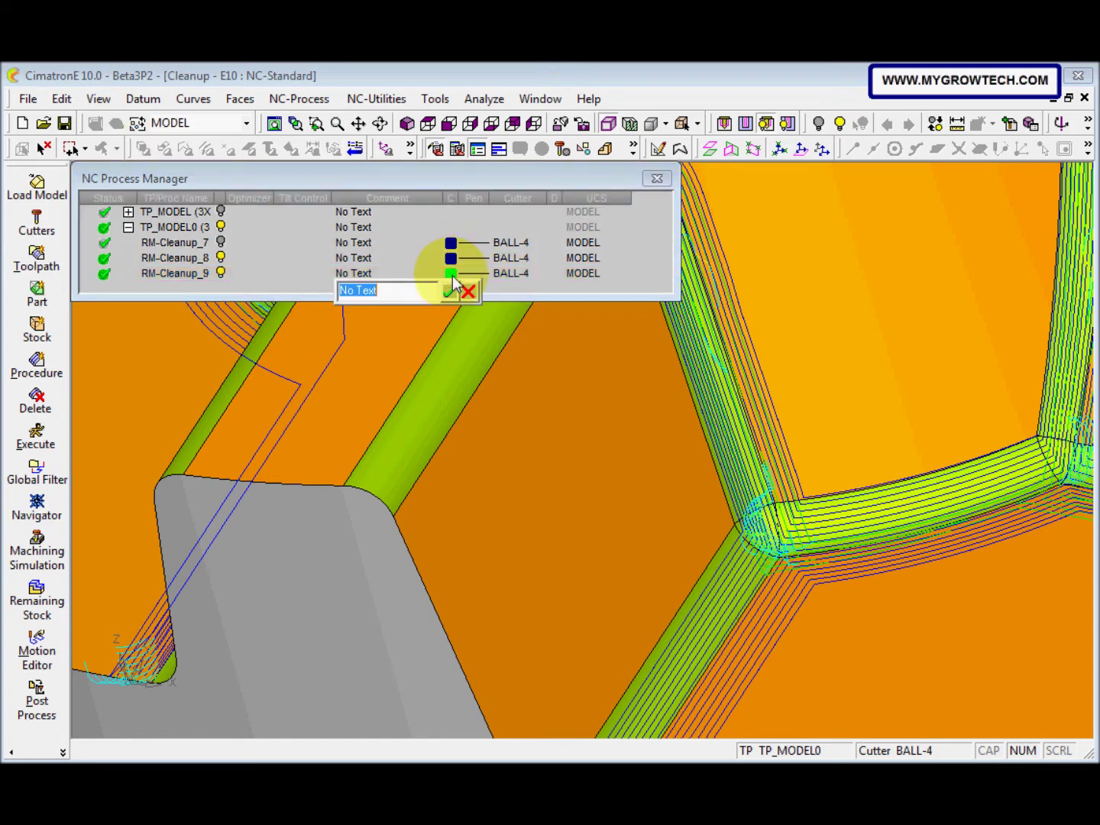
{"action": "left_click", "coordinate": [451, 289]}
{"action": "left_click", "coordinate": [453, 277]}
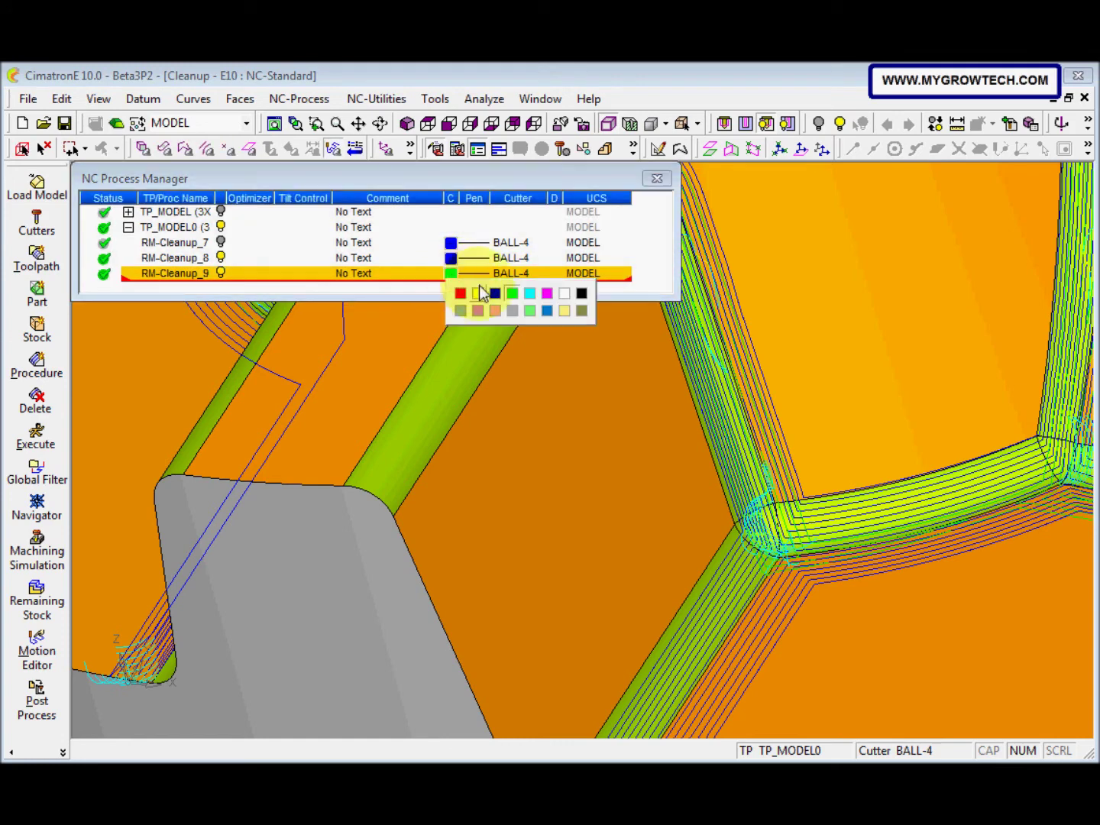
{"action": "left_click", "coordinate": [565, 295]}
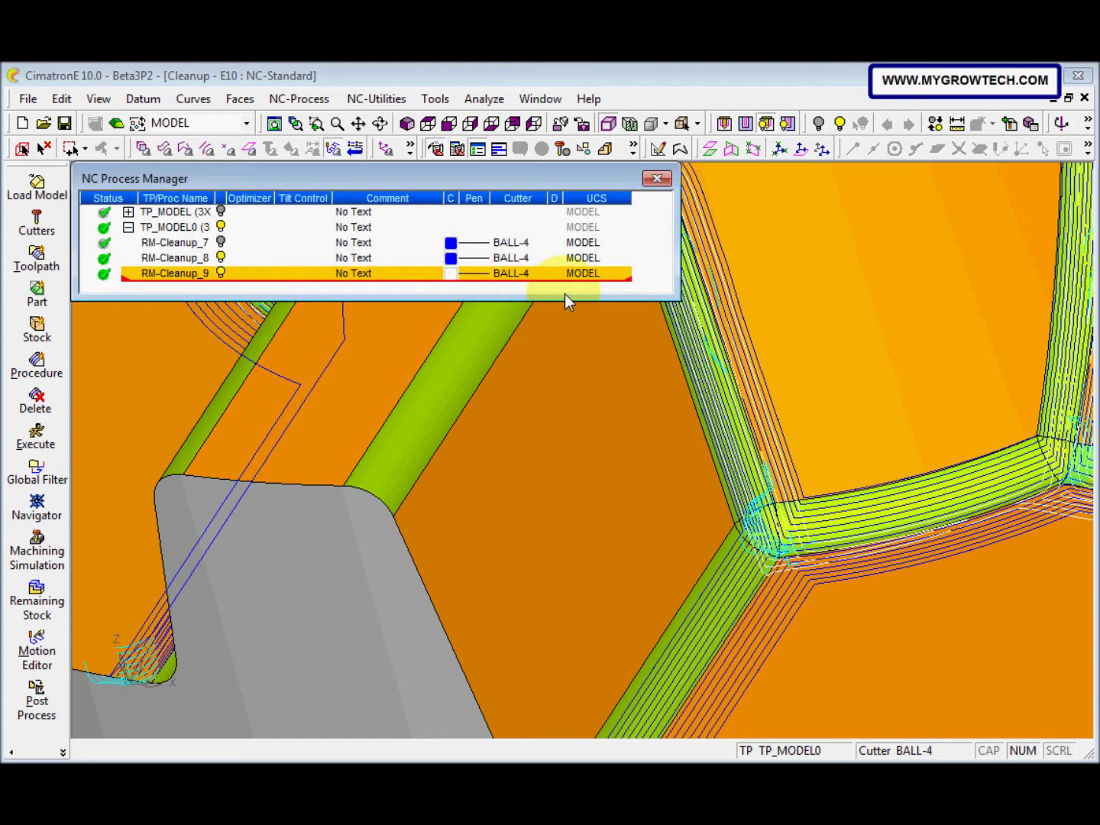
{"action": "left_click", "coordinate": [452, 274]}
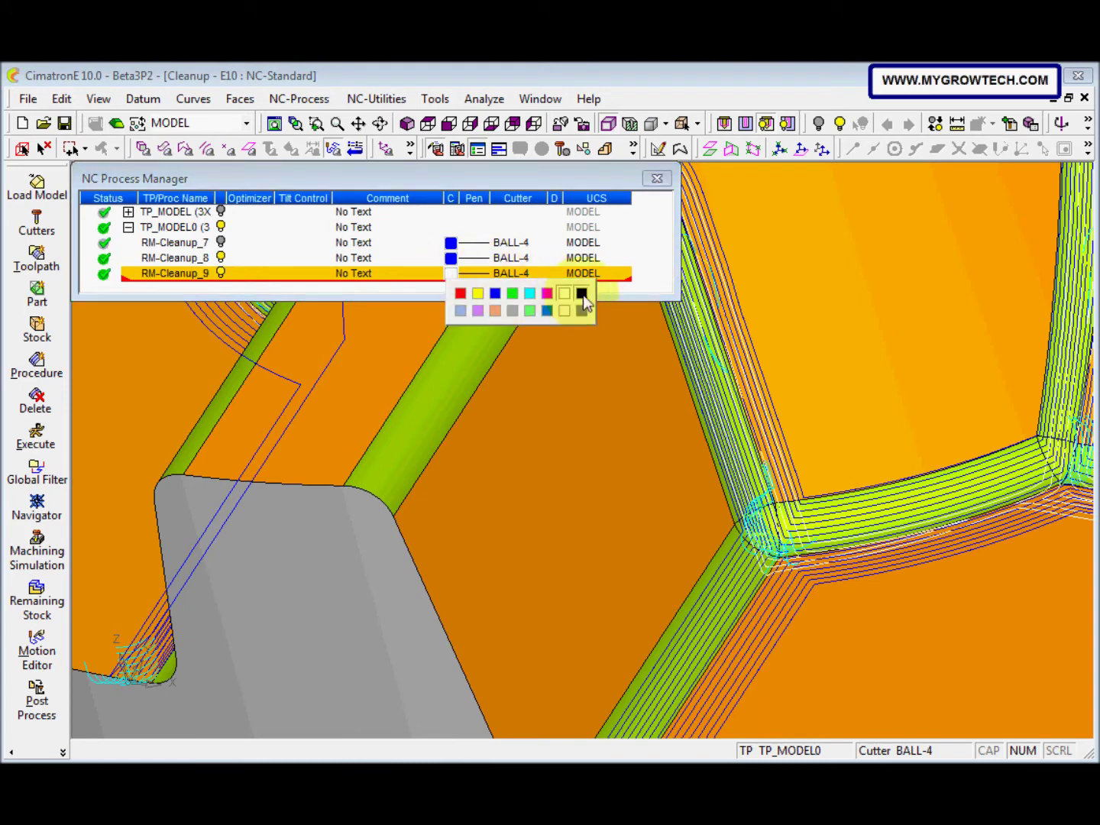
{"action": "left_click", "coordinate": [583, 295]}
{"action": "left_click", "coordinate": [452, 274]}
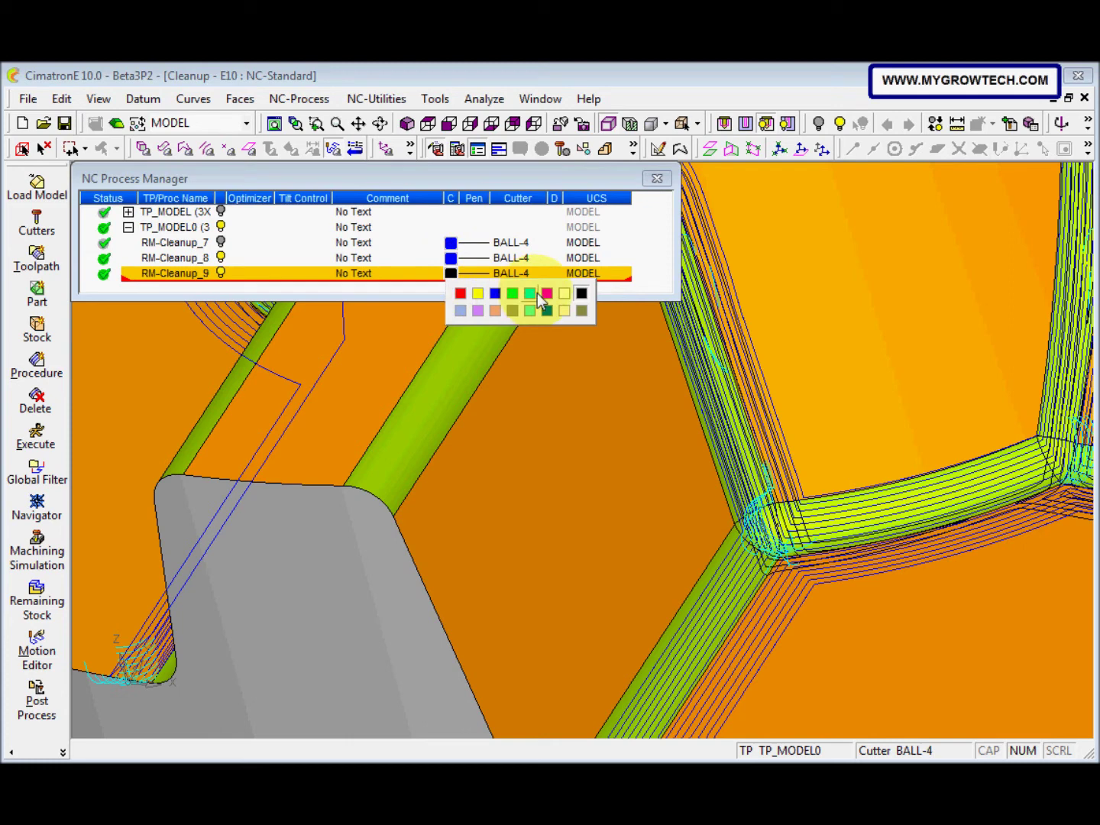
{"action": "left_click", "coordinate": [530, 294]}
{"action": "left_click", "coordinate": [451, 274]}
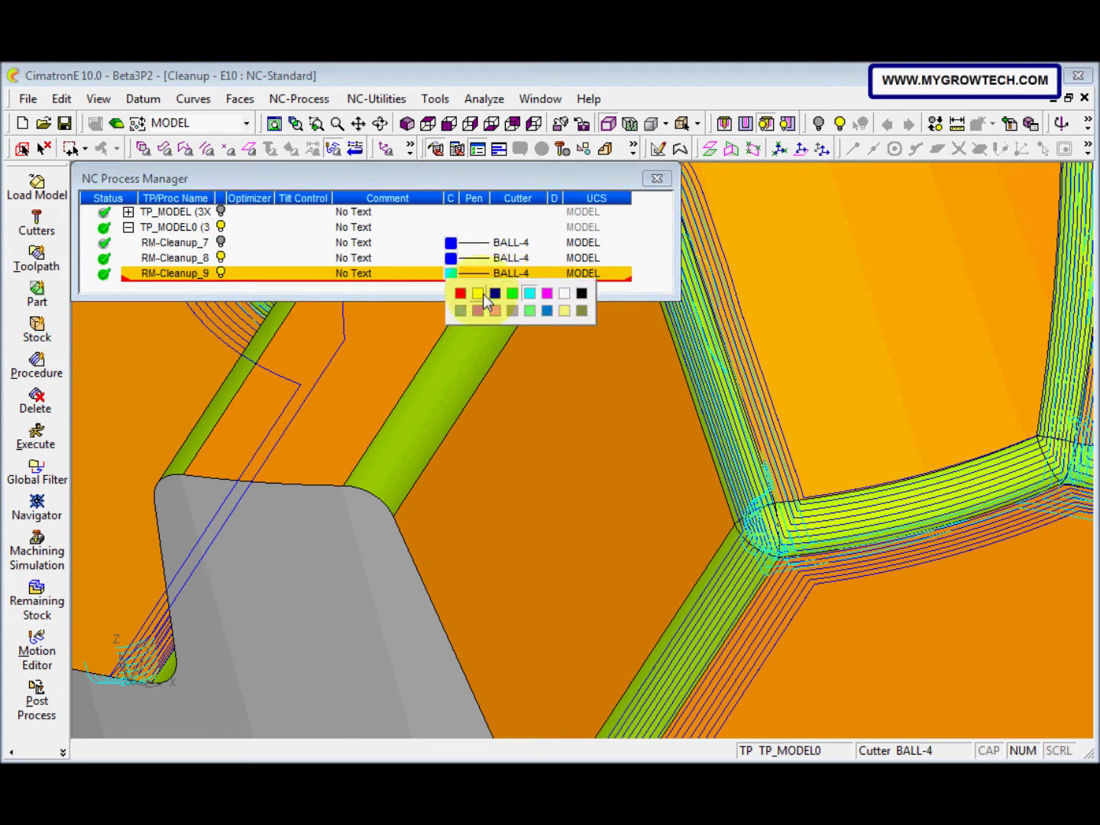
{"action": "left_click", "coordinate": [582, 295]}
{"action": "middle_click_drag", "start_coordinate": [662, 479], "coordinate": [650, 672]}
{"action": "left_click", "coordinate": [450, 272]}
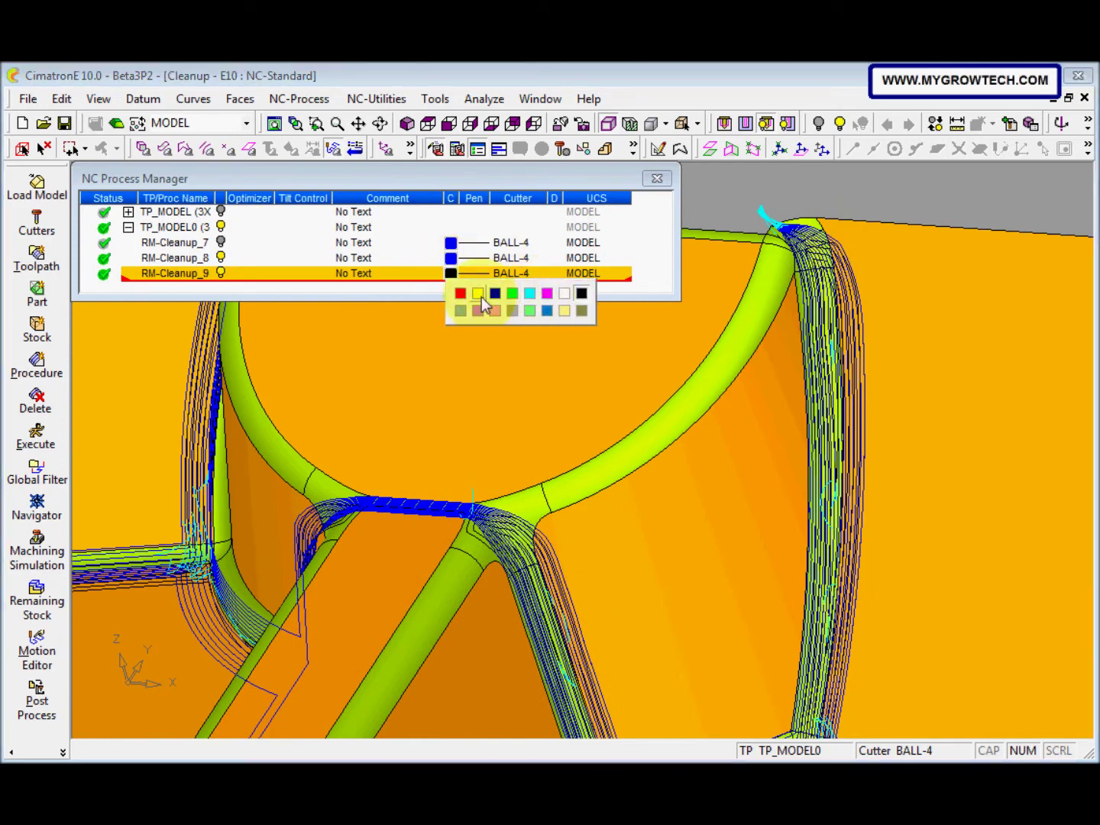
{"action": "left_click", "coordinate": [547, 294]}
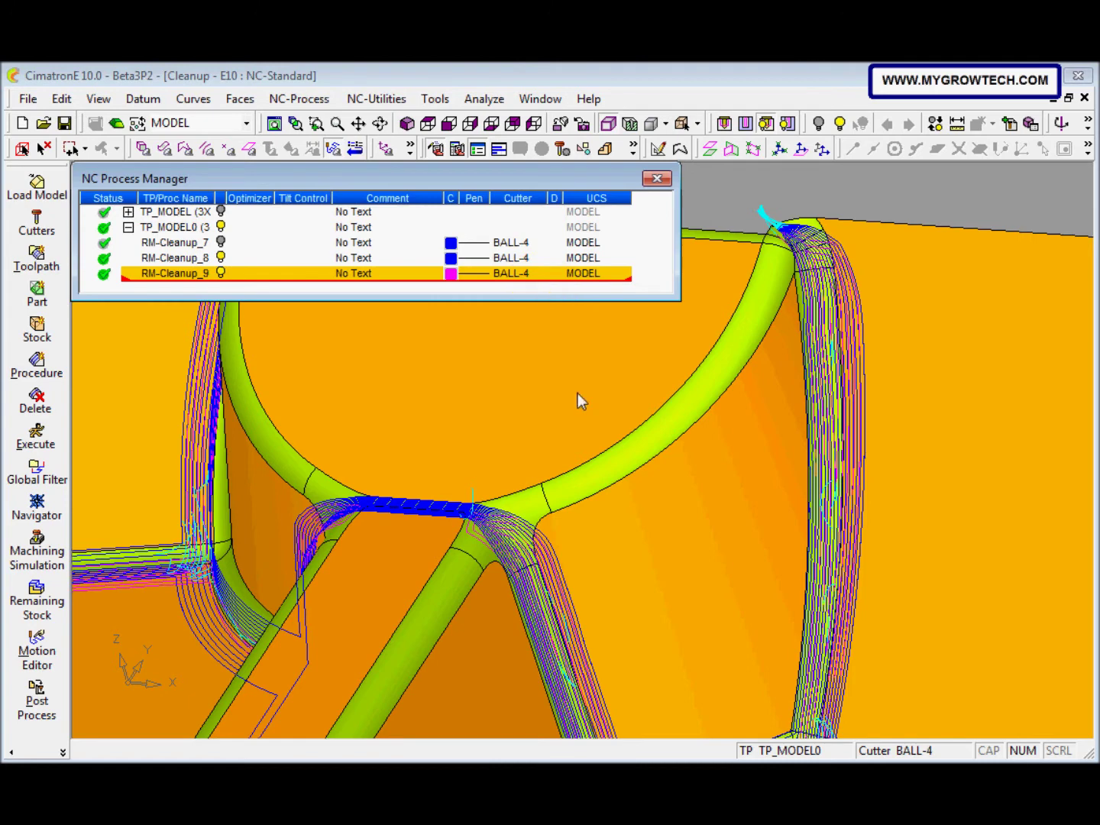
{"action": "left_click", "coordinate": [453, 278]}
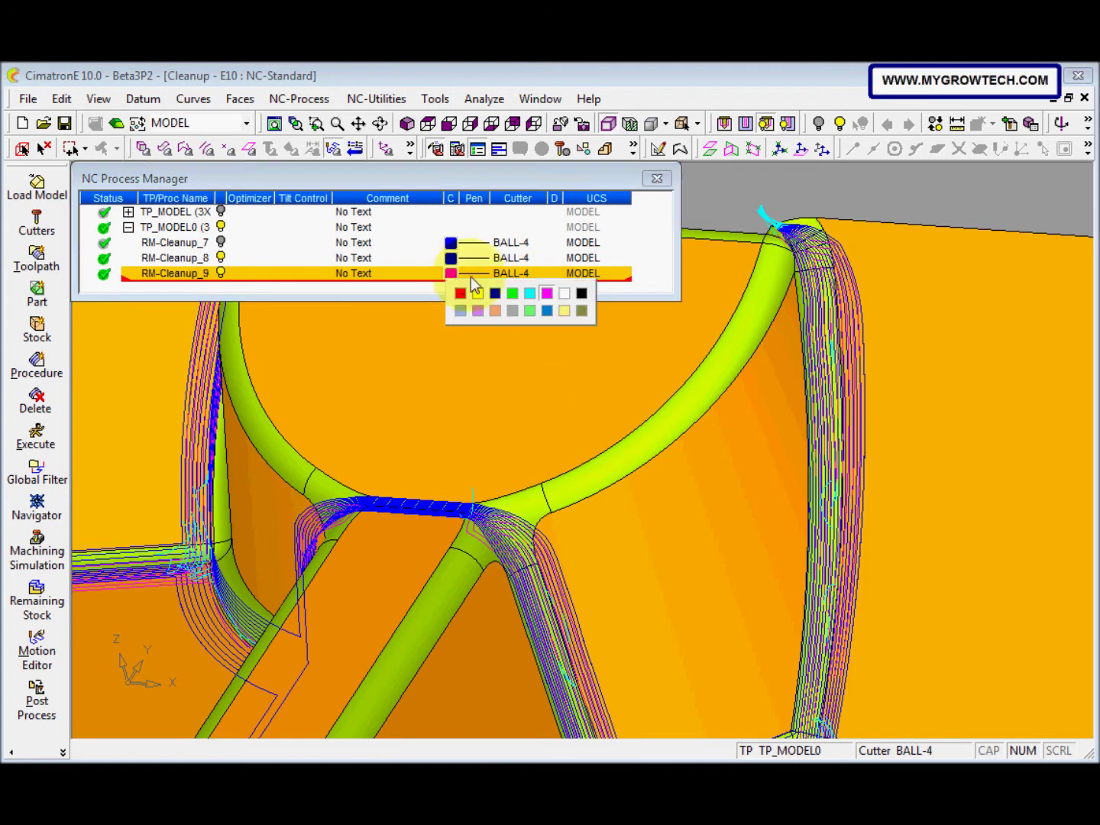
{"action": "left_click", "coordinate": [533, 297]}
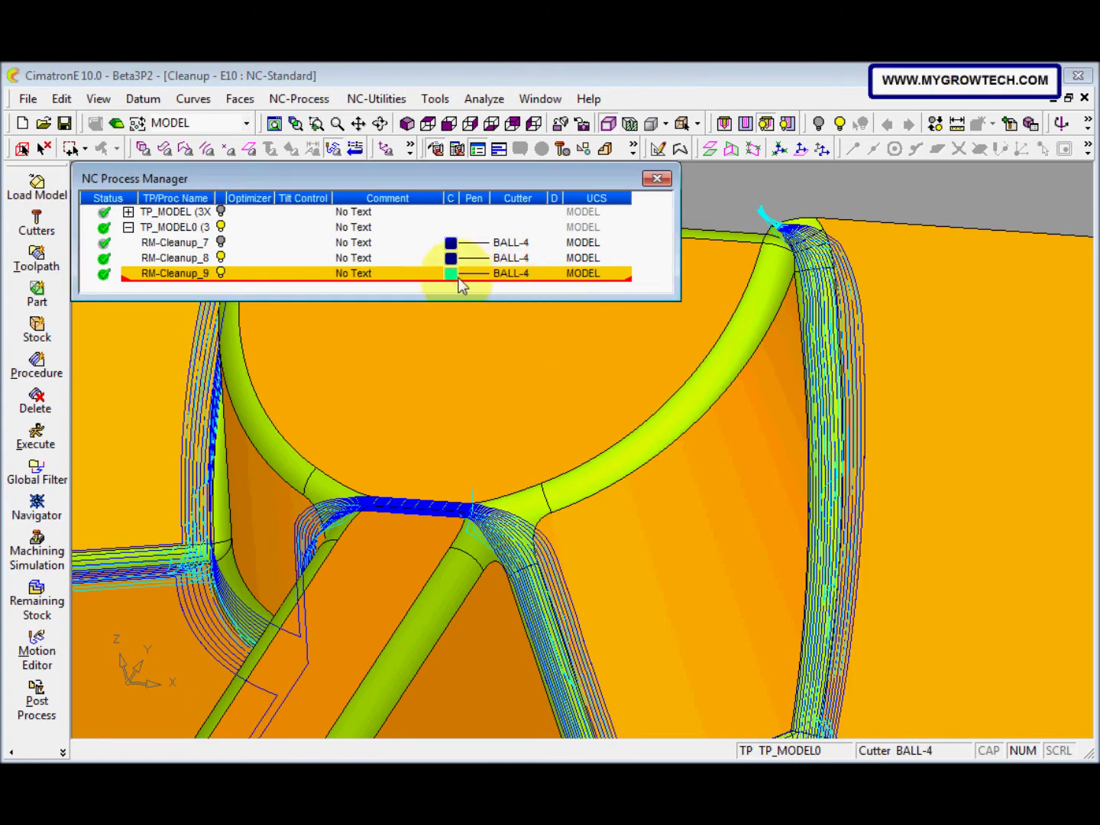
{"action": "left_click", "coordinate": [452, 275]}
{"action": "left_click", "coordinate": [513, 295]}
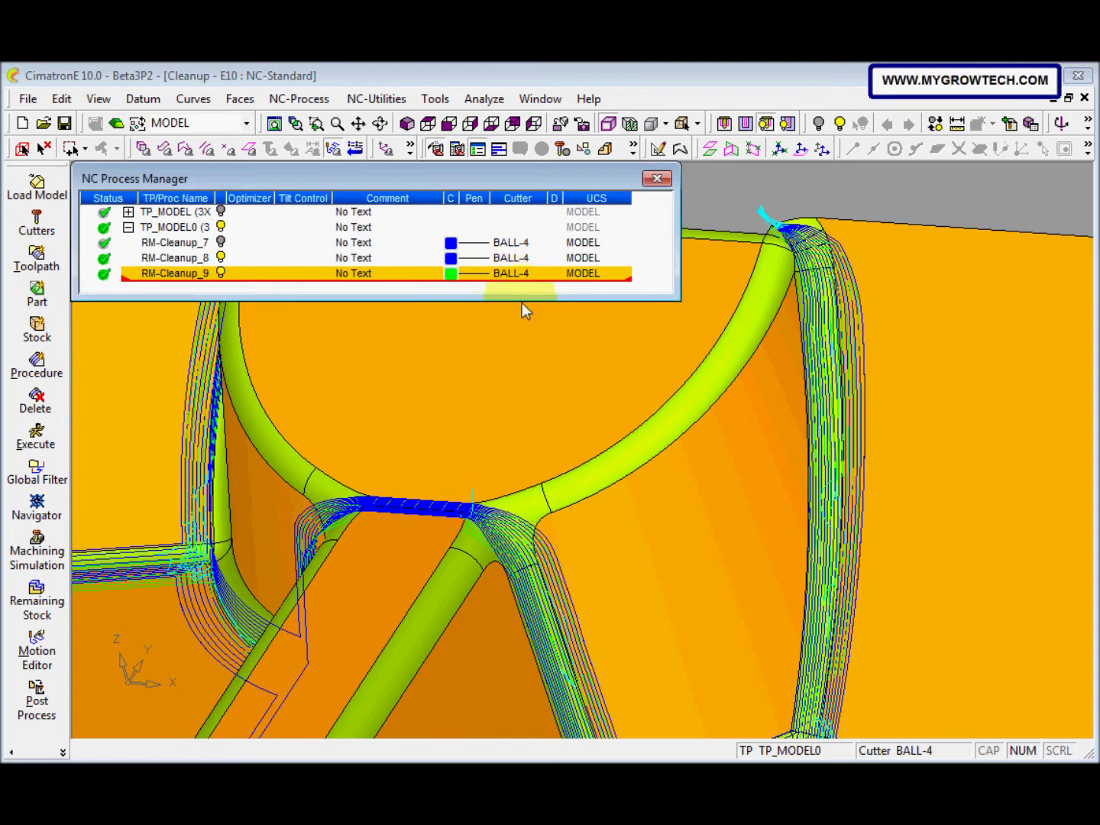
{"action": "left_click", "coordinate": [451, 273]}
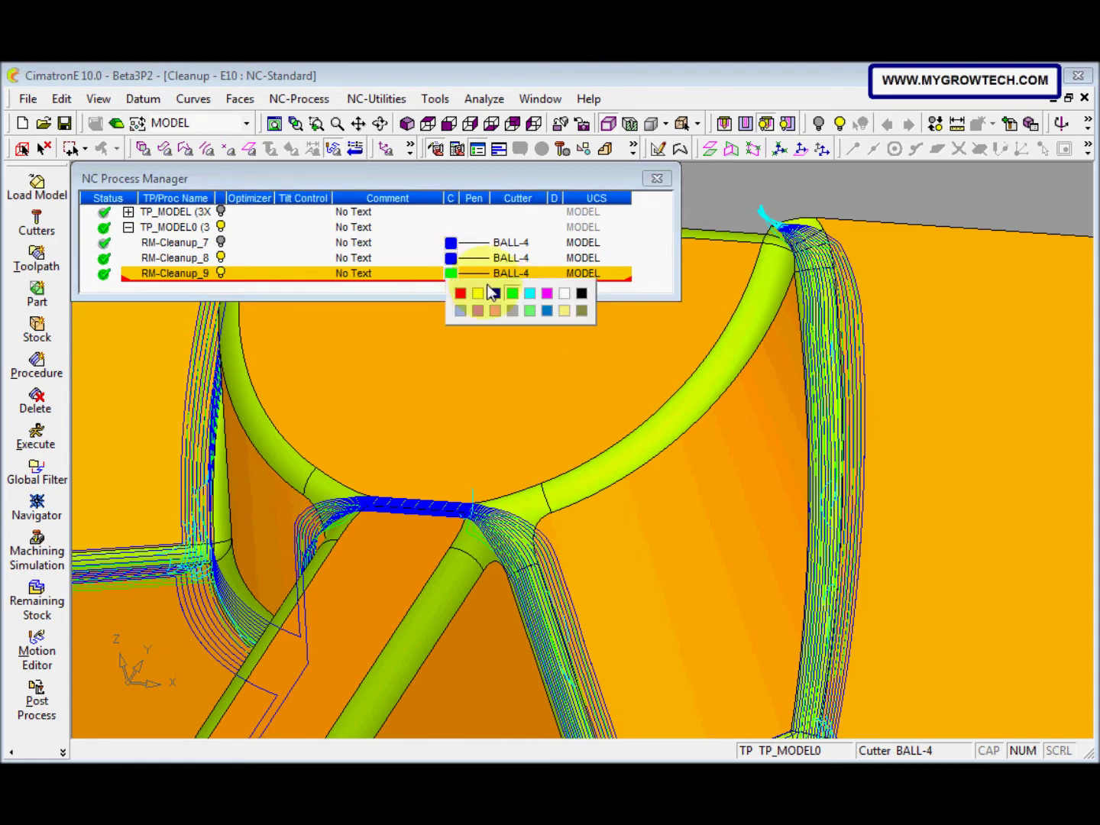
{"action": "left_click", "coordinate": [583, 310]}
{"action": "middle_click_drag", "start_coordinate": [685, 454], "coordinate": [453, 515]}
{"action": "scroll", "coordinate": [452, 515], "scroll_direction": "up", "scroll_amount": 3}
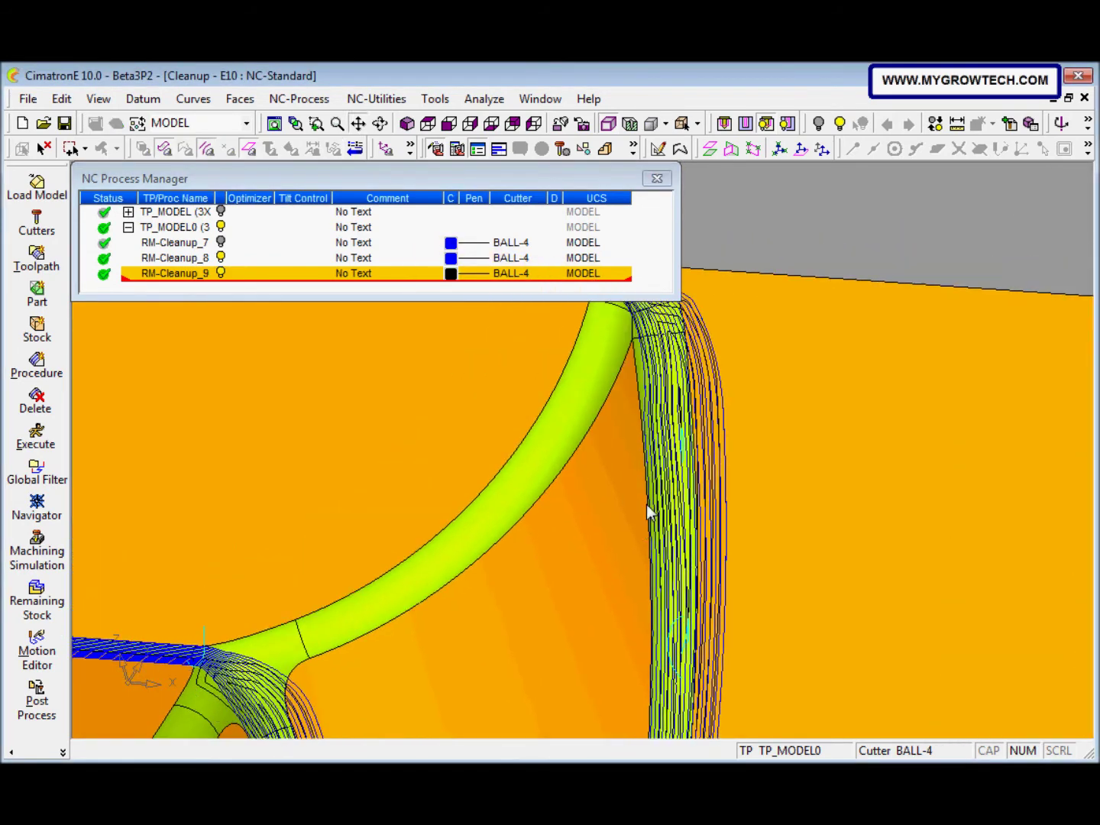
{"action": "middle_click_drag", "start_coordinate": [663, 474], "coordinate": [698, 448]}
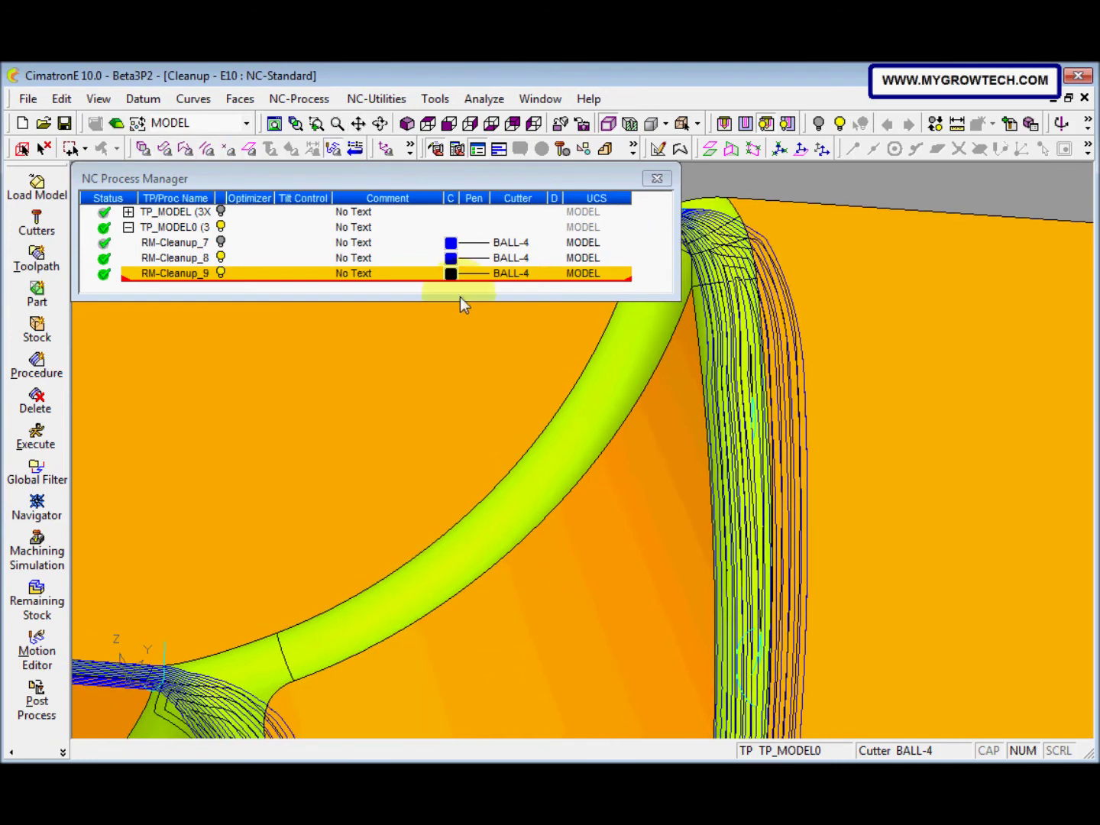
{"action": "left_click", "coordinate": [451, 274]}
{"action": "left_click", "coordinate": [562, 294]}
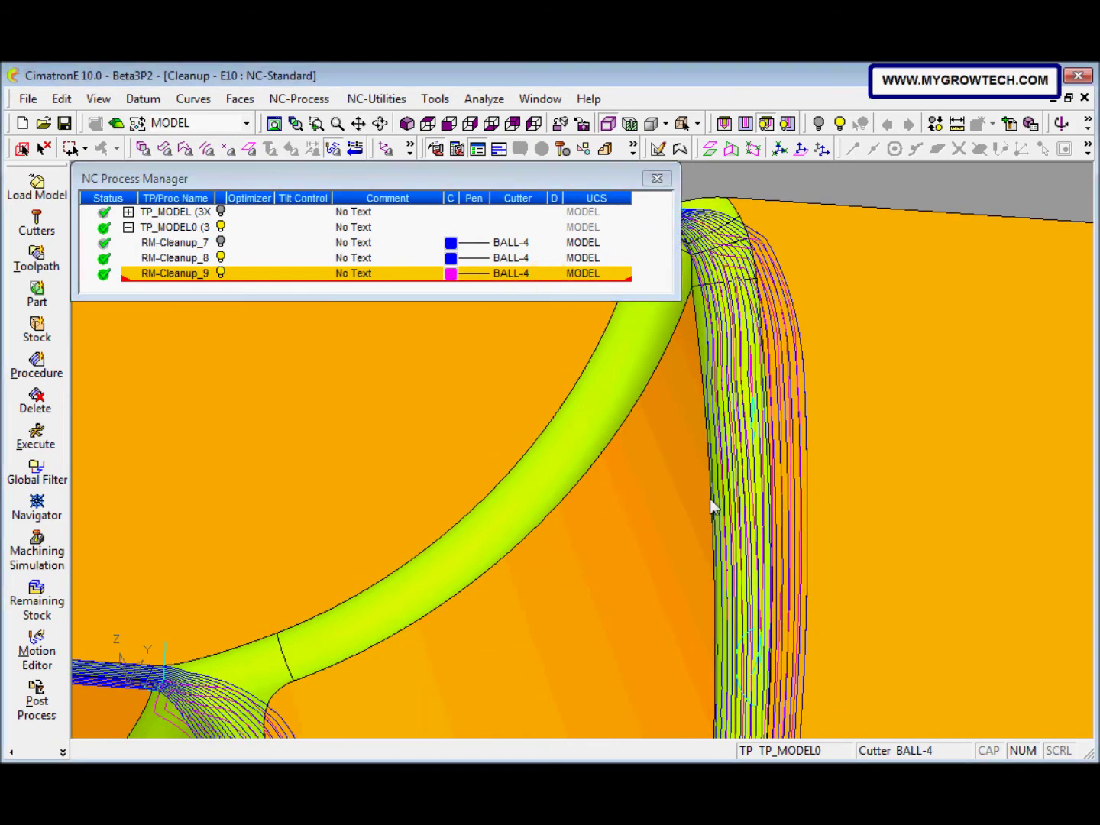
{"action": "middle_click_drag", "start_coordinate": [711, 500], "coordinate": [588, 514]}
Select RM-Cleanup_8 in the NC Process Manager.
{"action": "left_click", "coordinate": [224, 260]}
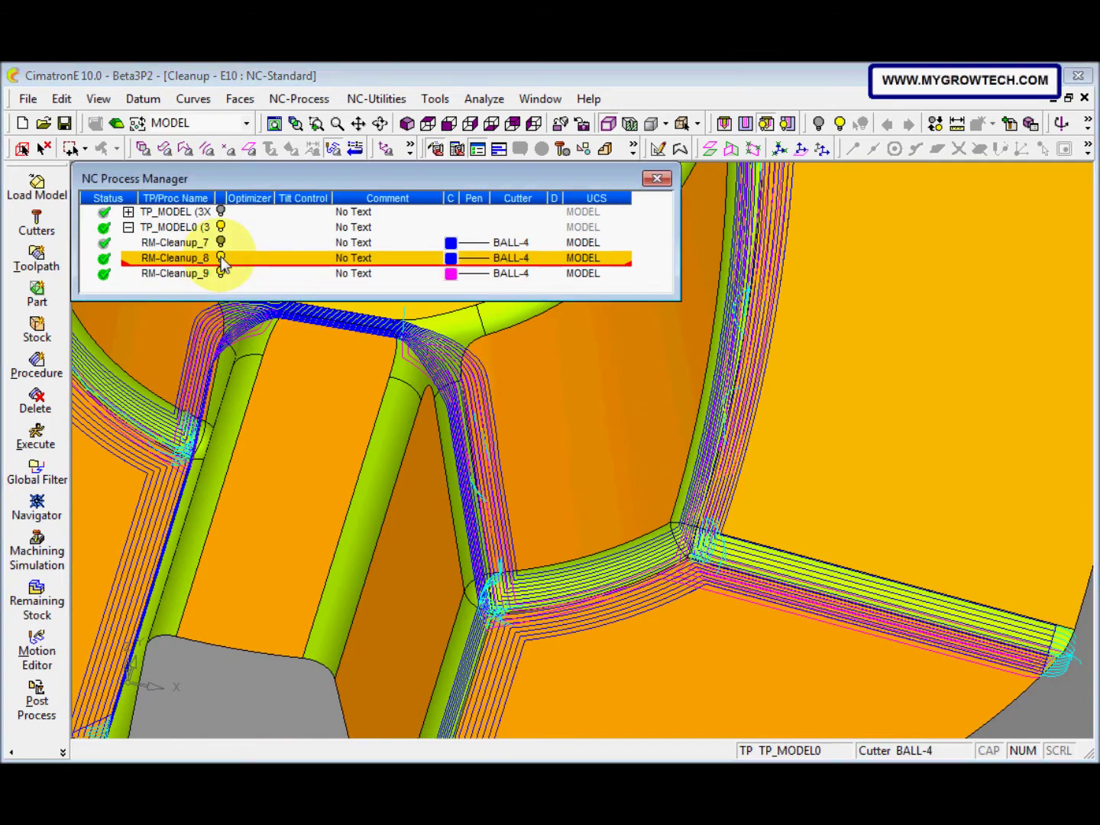